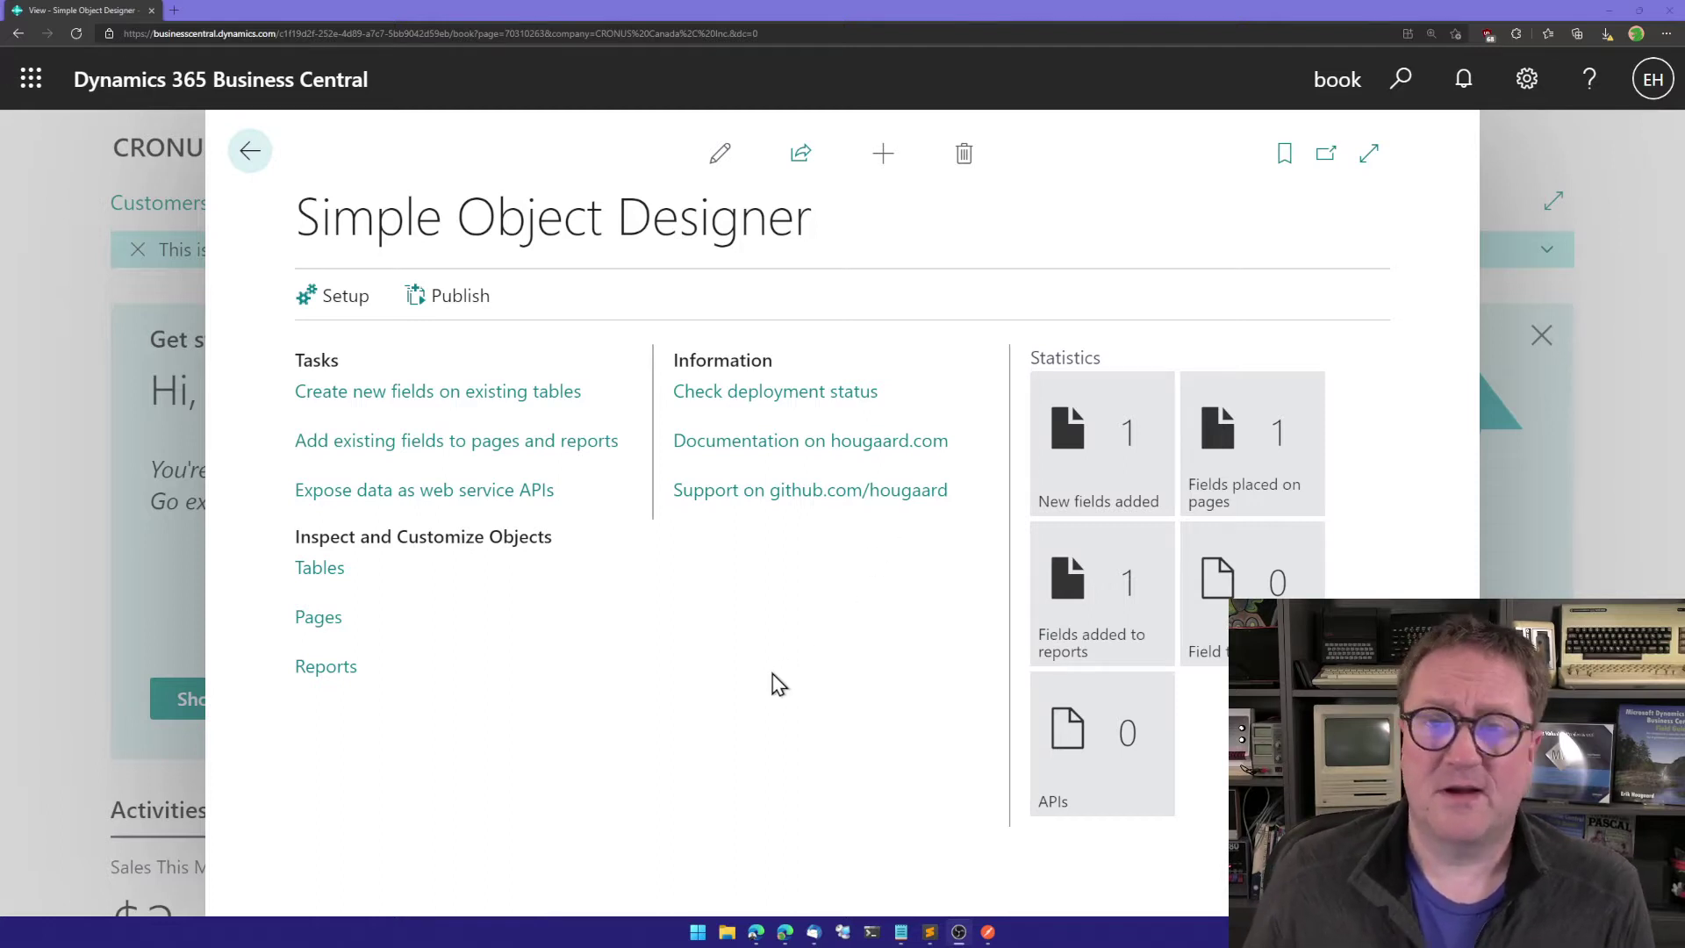
# Create a new API endpoint on table 23 Vendor, with entity vendor/vendors in group SOD.
pyautogui.click(494, 497)
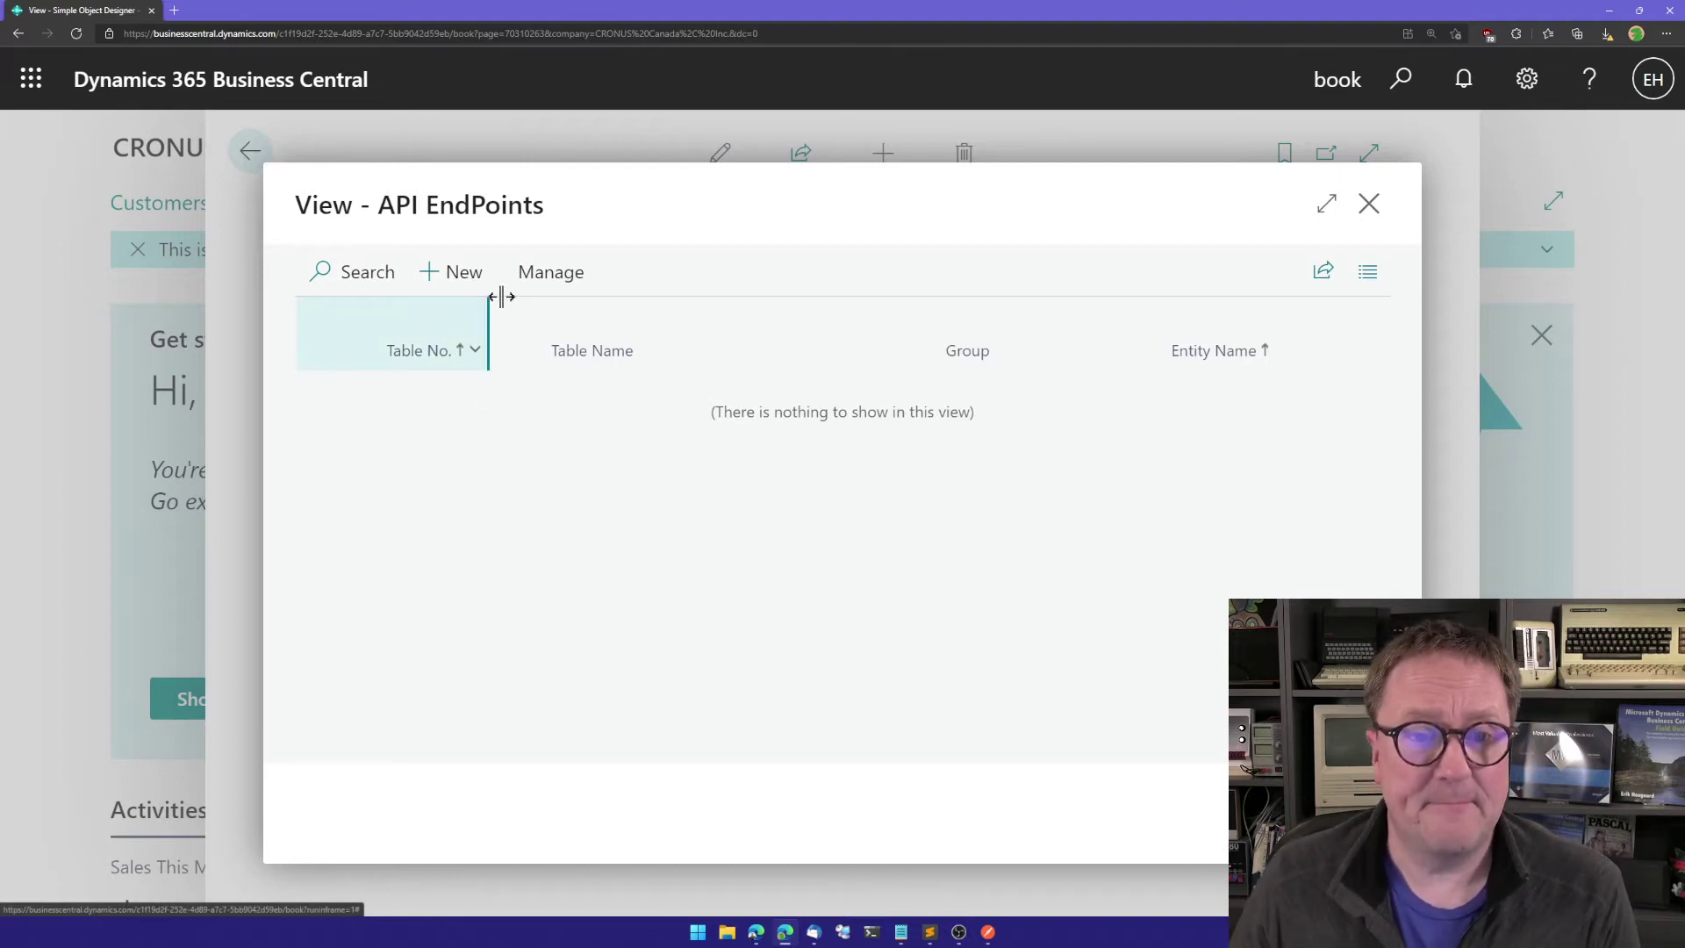
pyautogui.click(462, 274)
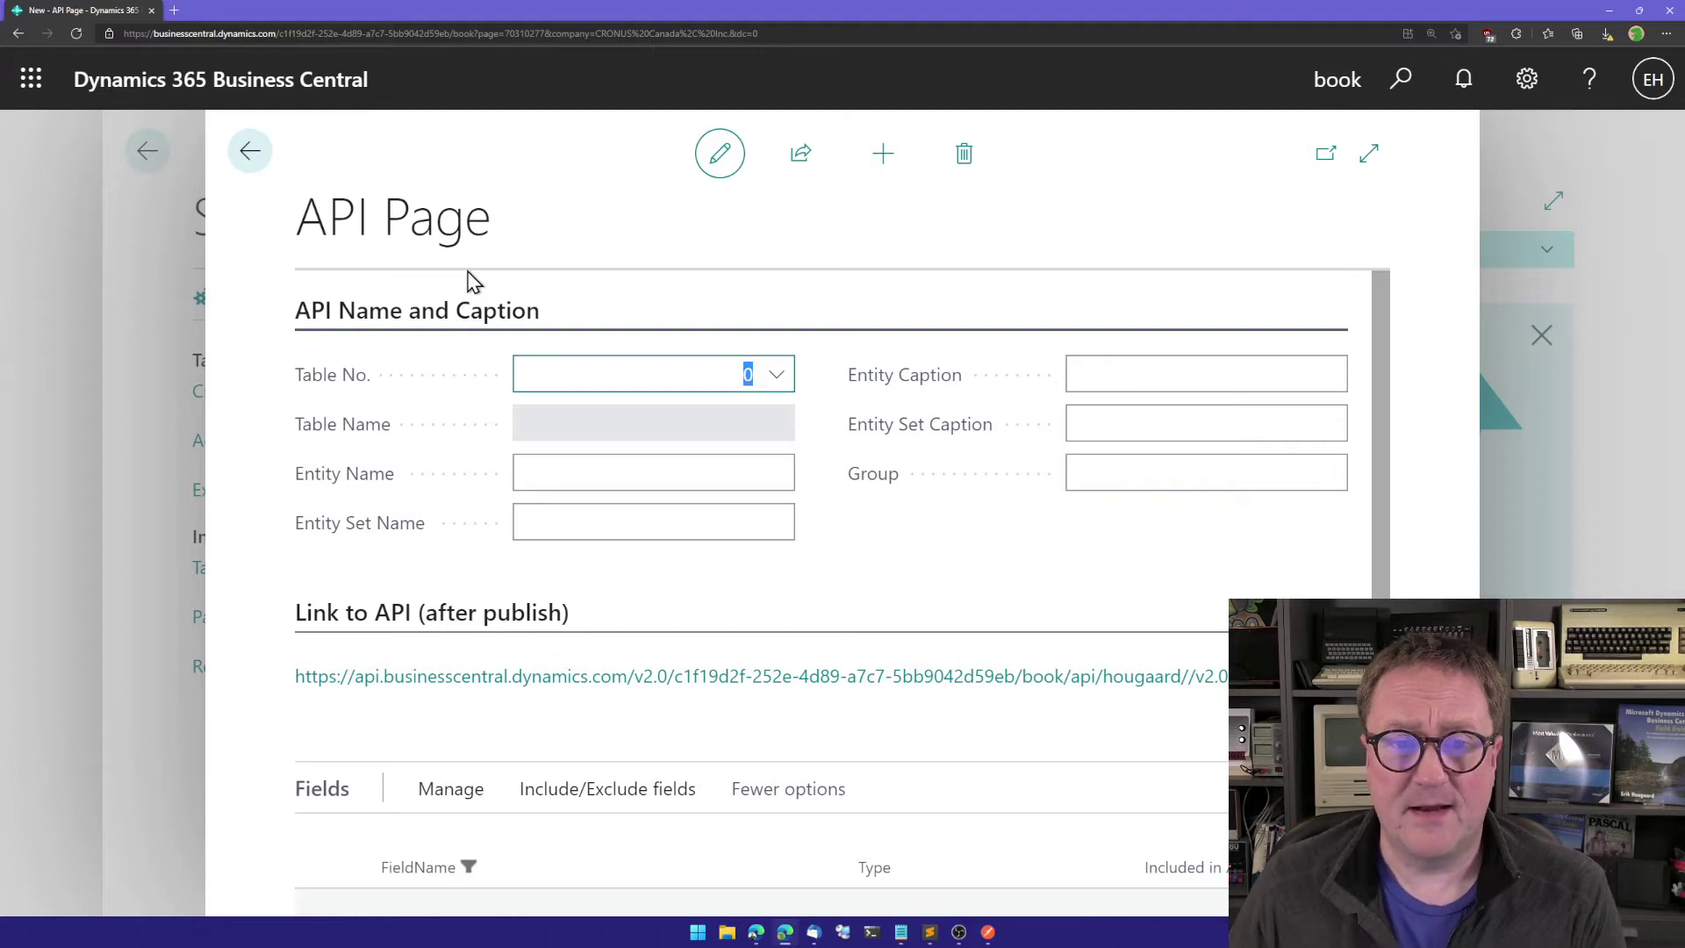
pyautogui.write('23')
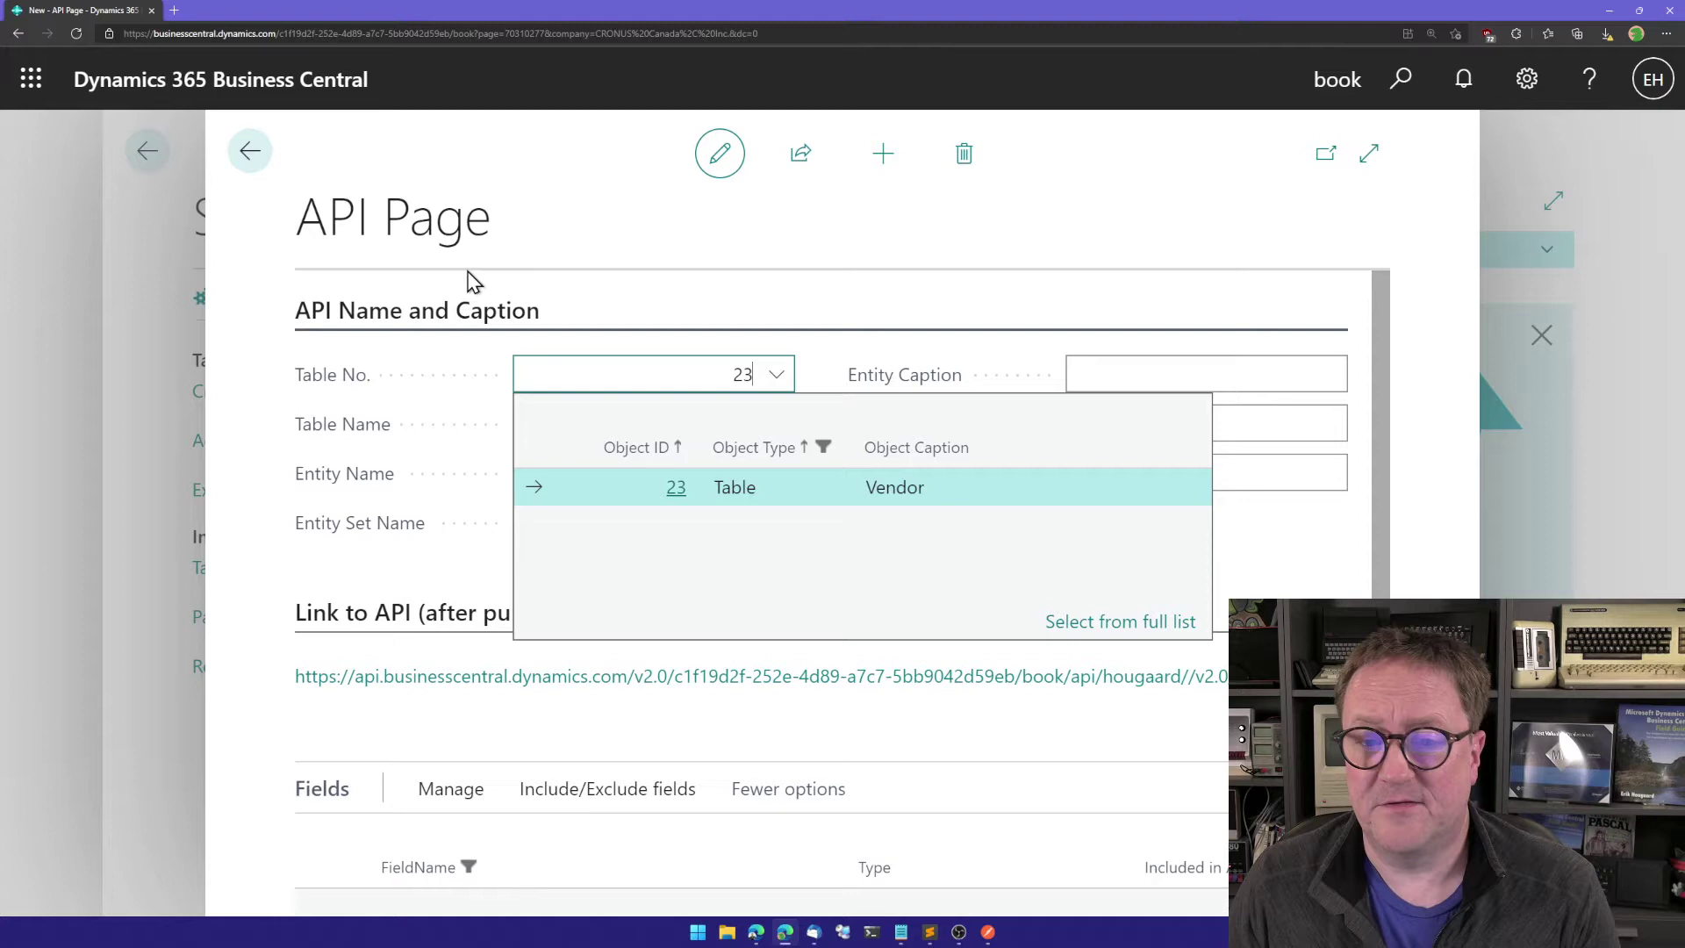
pyautogui.press('Tab')
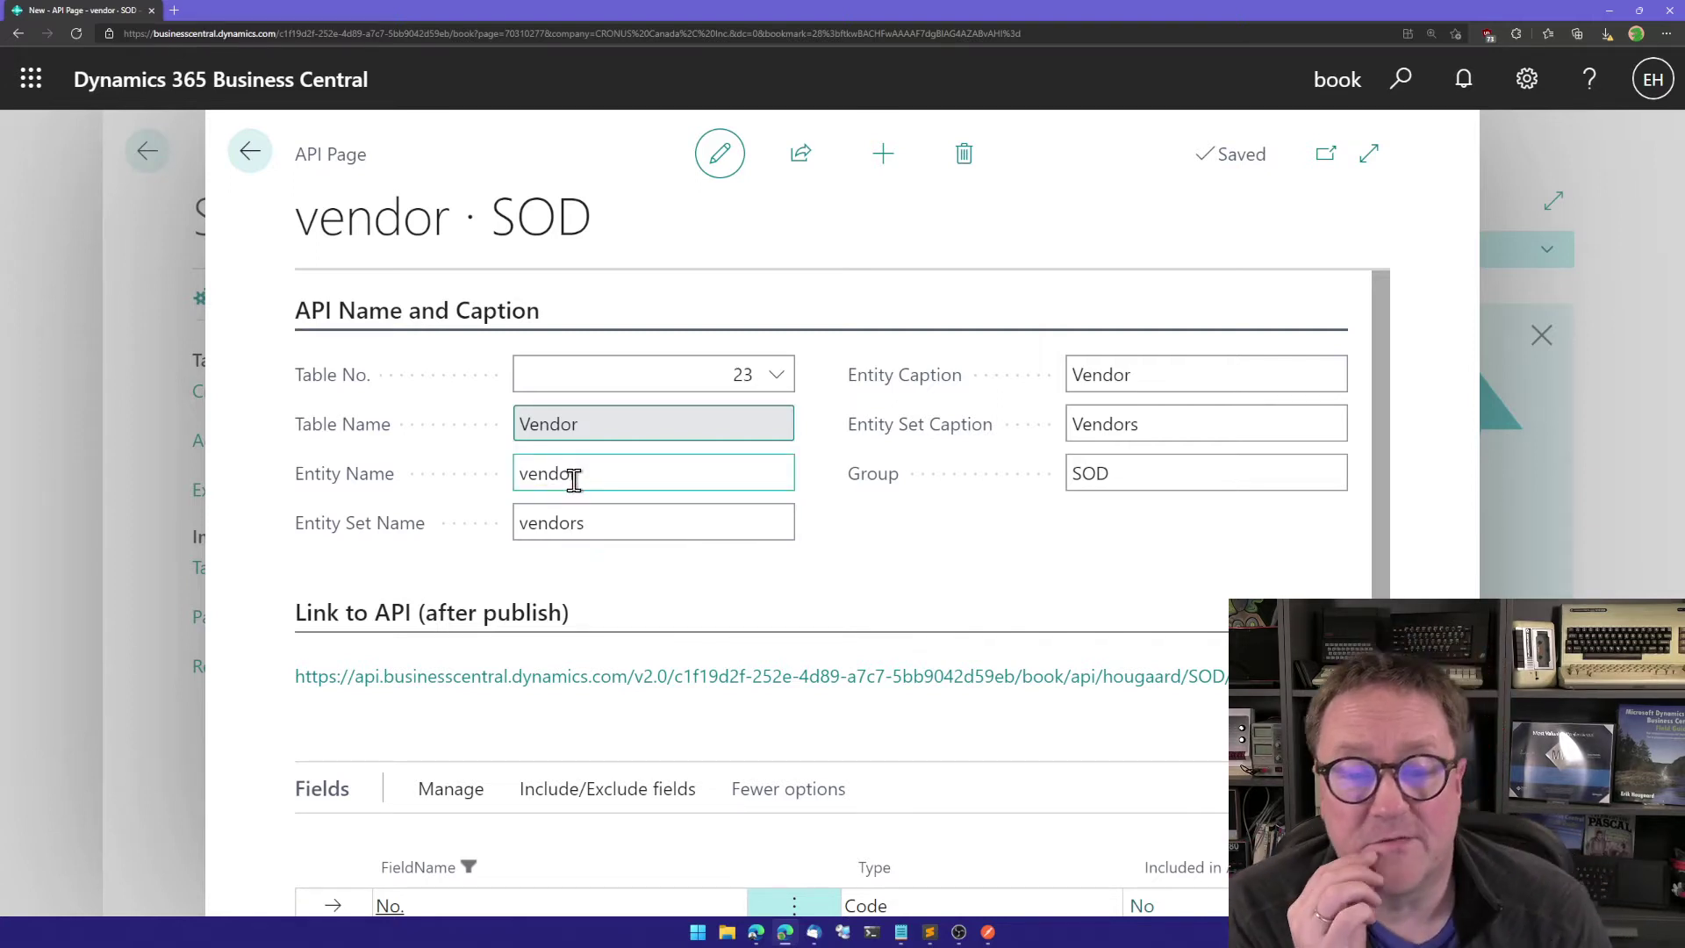
pyautogui.scroll(-3, 608, 473)
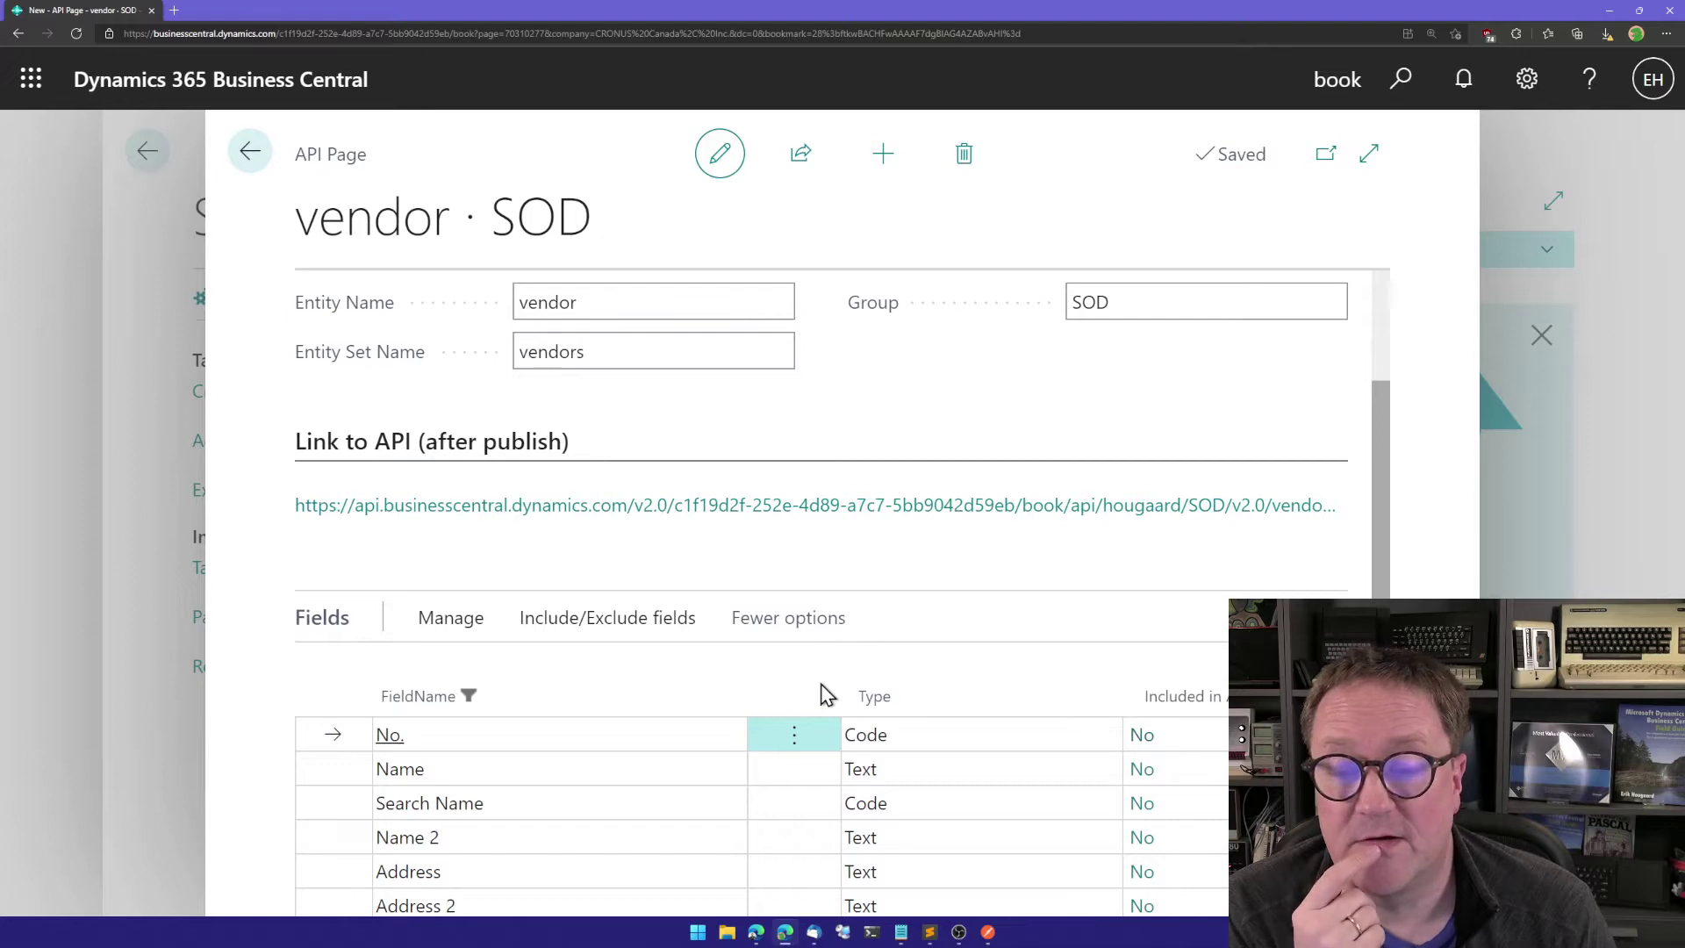
# Include No., Name, Address, Address 2, City and Contact in the vendor API.
pyautogui.scroll(-2, 820, 689)
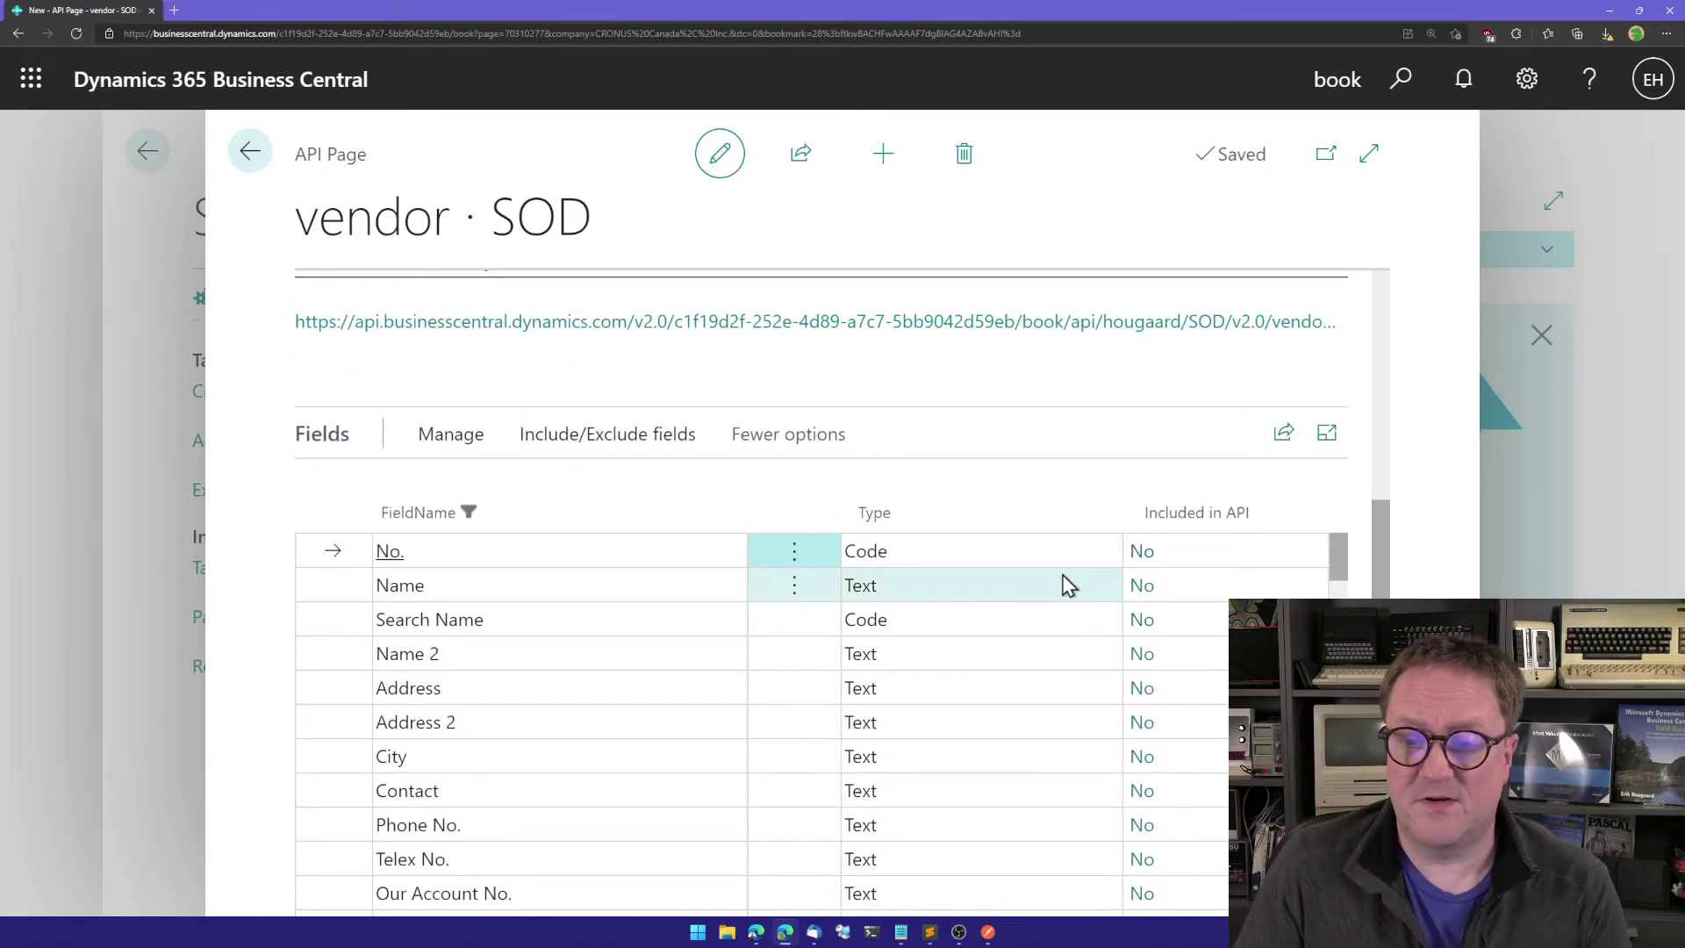
pyautogui.click(1139, 550)
pyautogui.click(1140, 590)
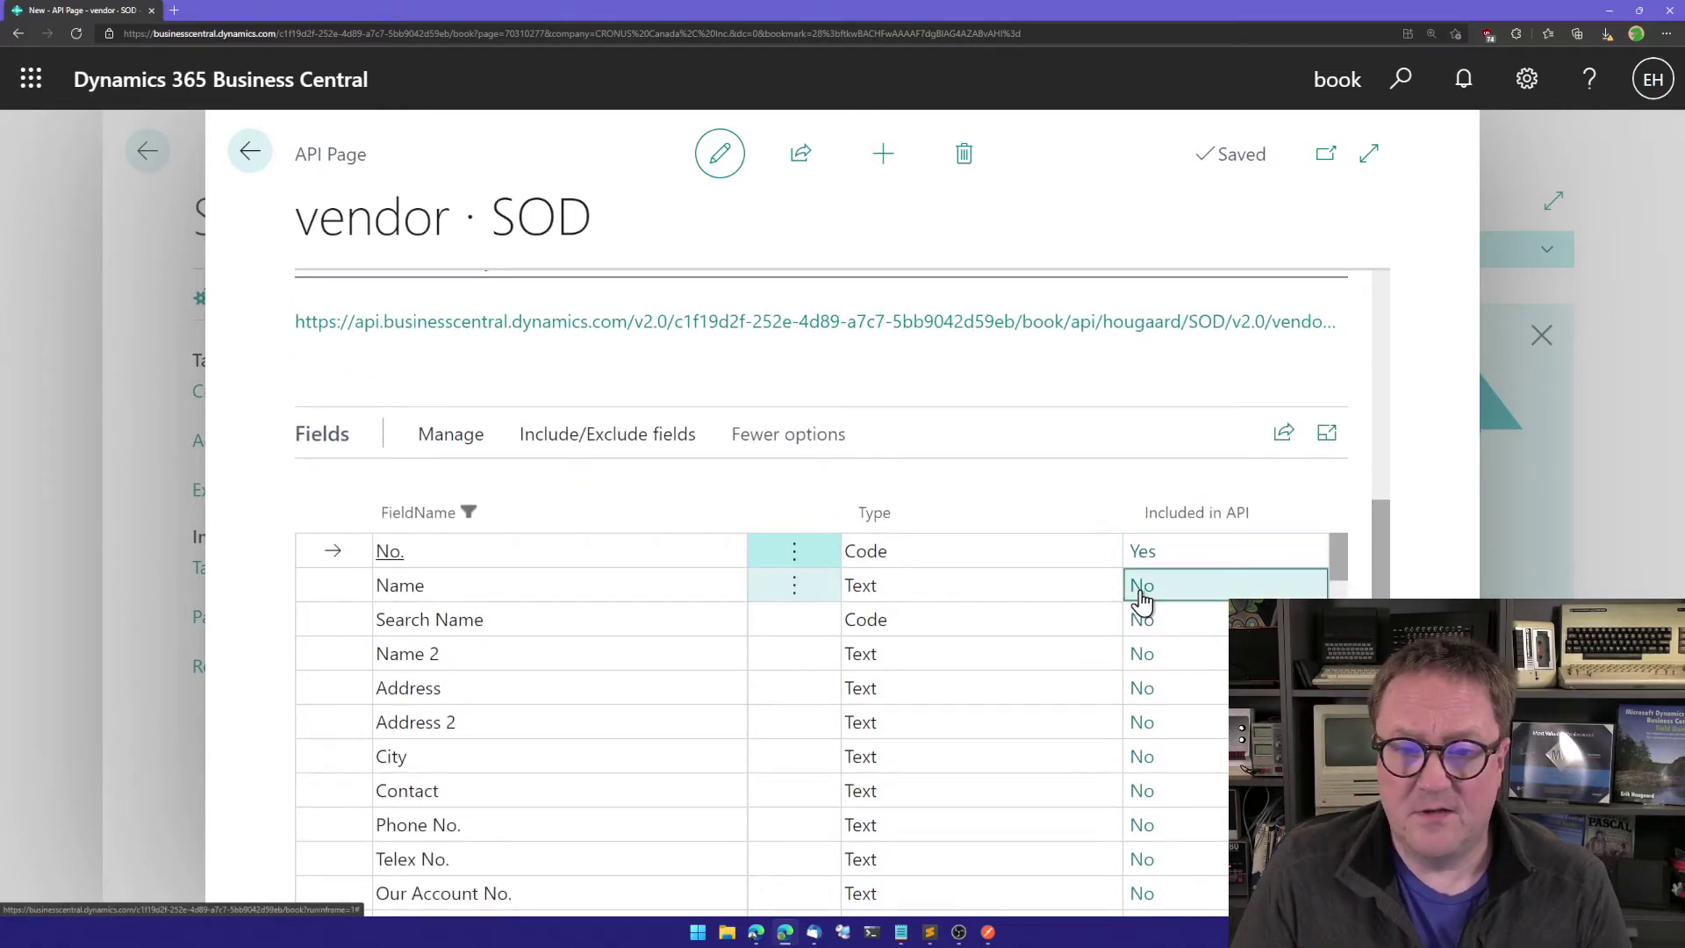
pyautogui.click(1145, 689)
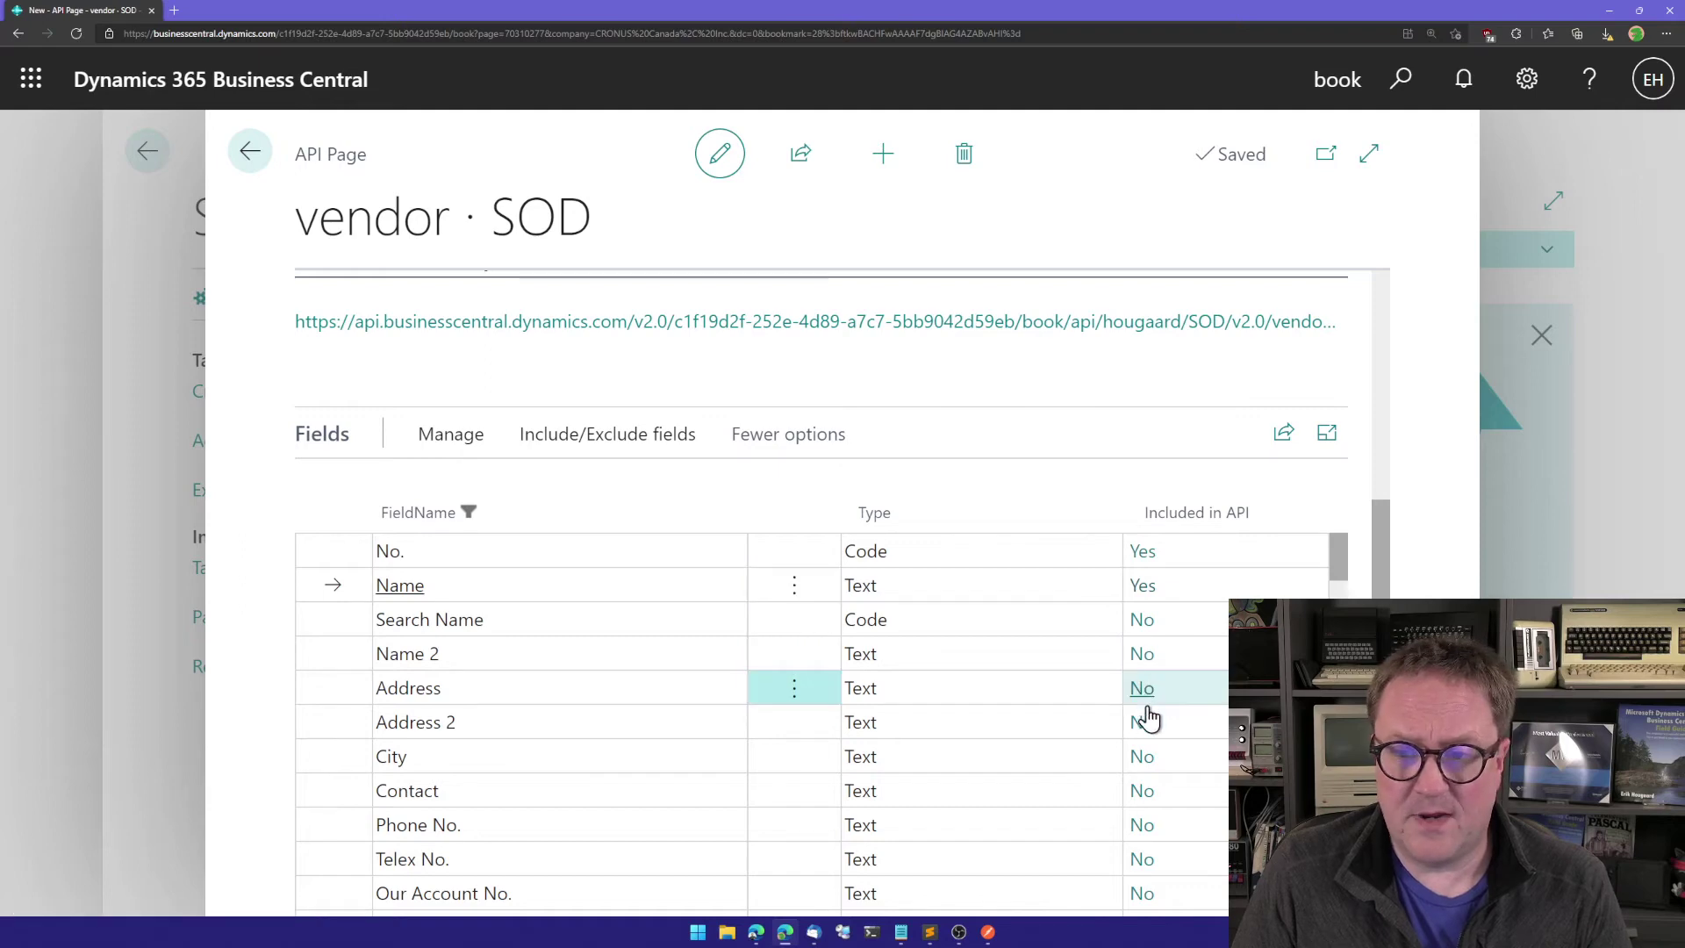
pyautogui.click(1144, 723)
pyautogui.click(1150, 757)
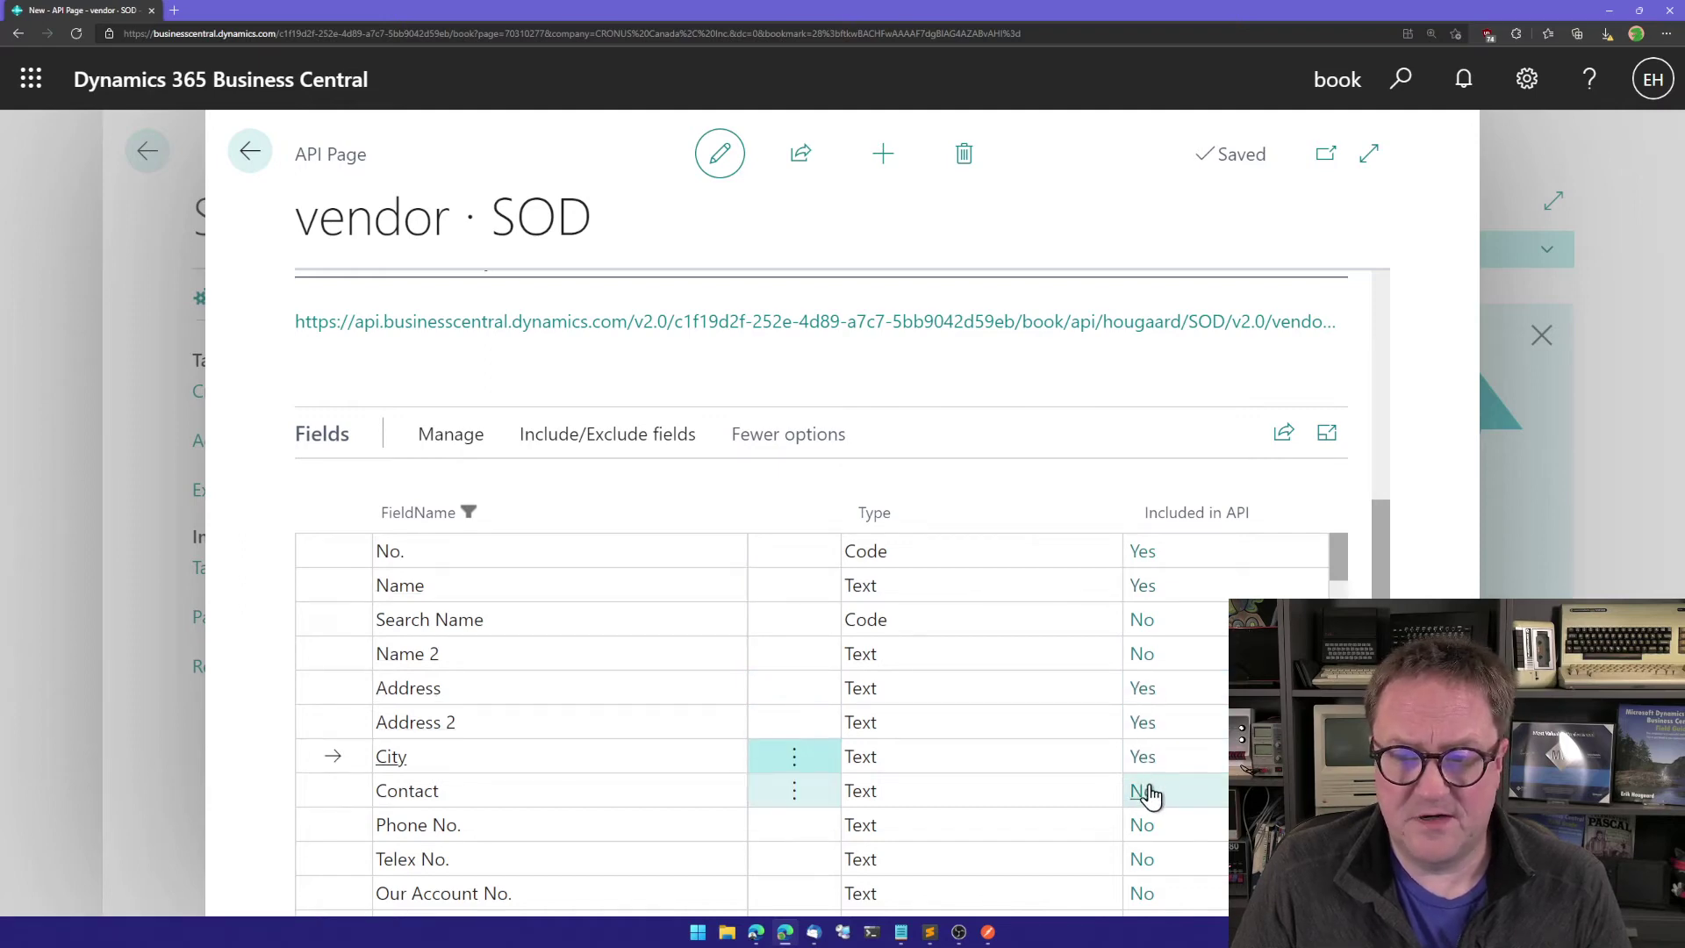
pyautogui.click(1148, 792)
# Include Global Dimension 1 and 2 Codes, Balance (LCY), Net Change (LCY) and Purchases (LCY).
pyautogui.scroll(-3, 1147, 795)
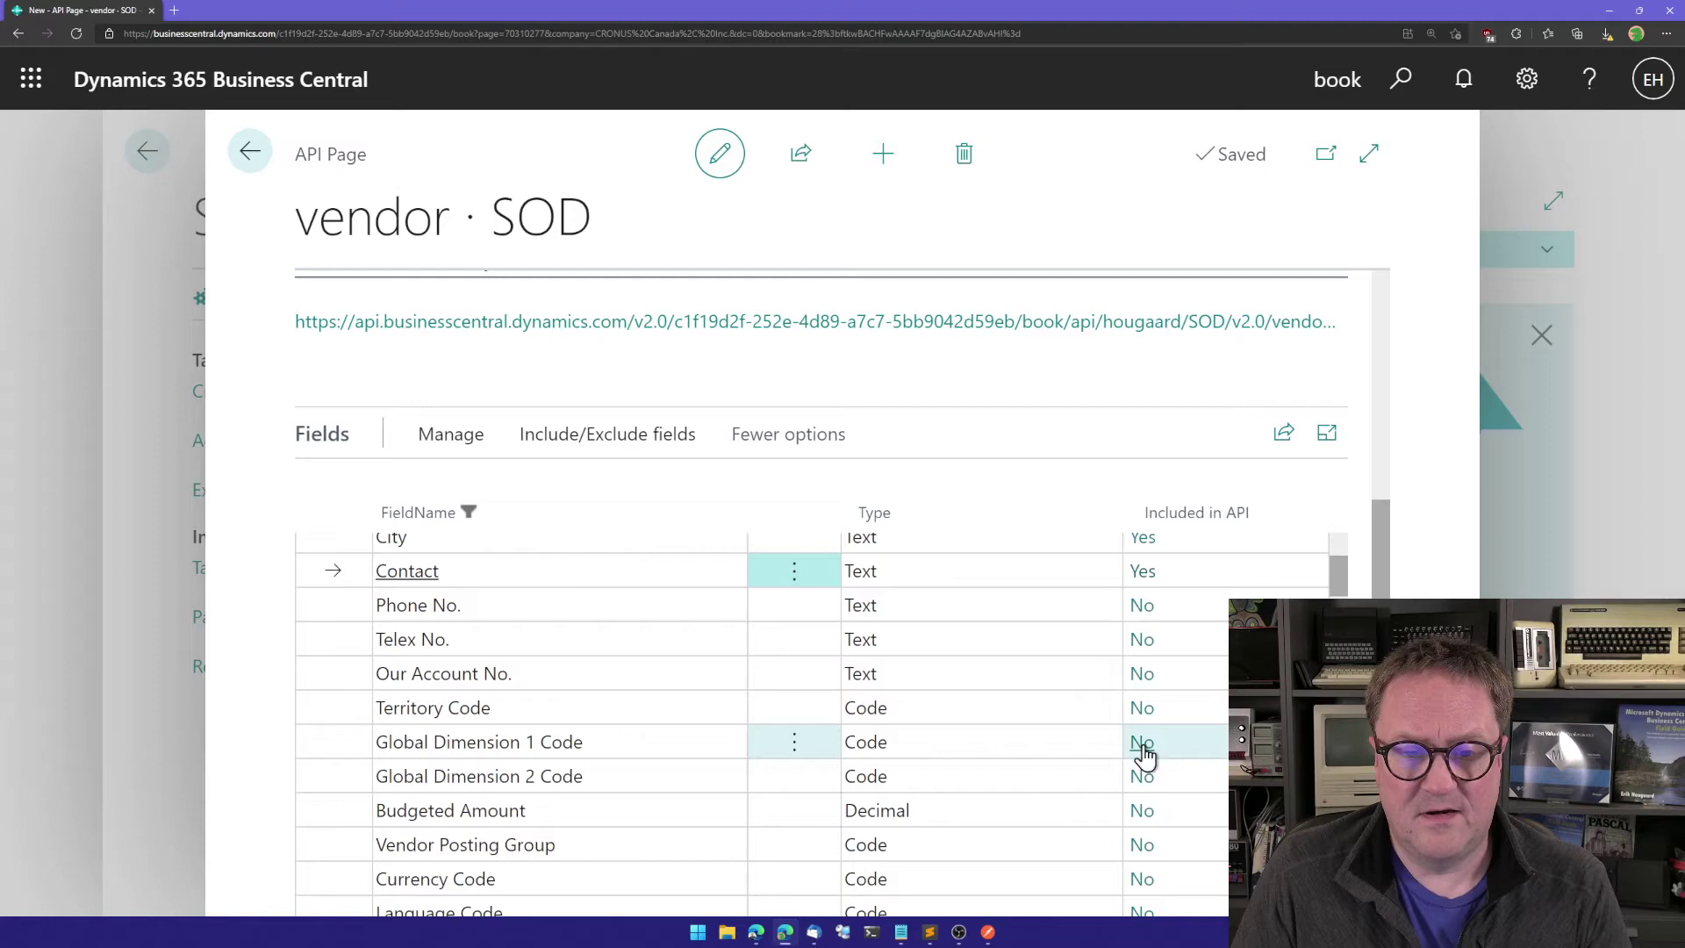
pyautogui.click(1140, 747)
pyautogui.click(1144, 778)
pyautogui.scroll(-2, 1147, 782)
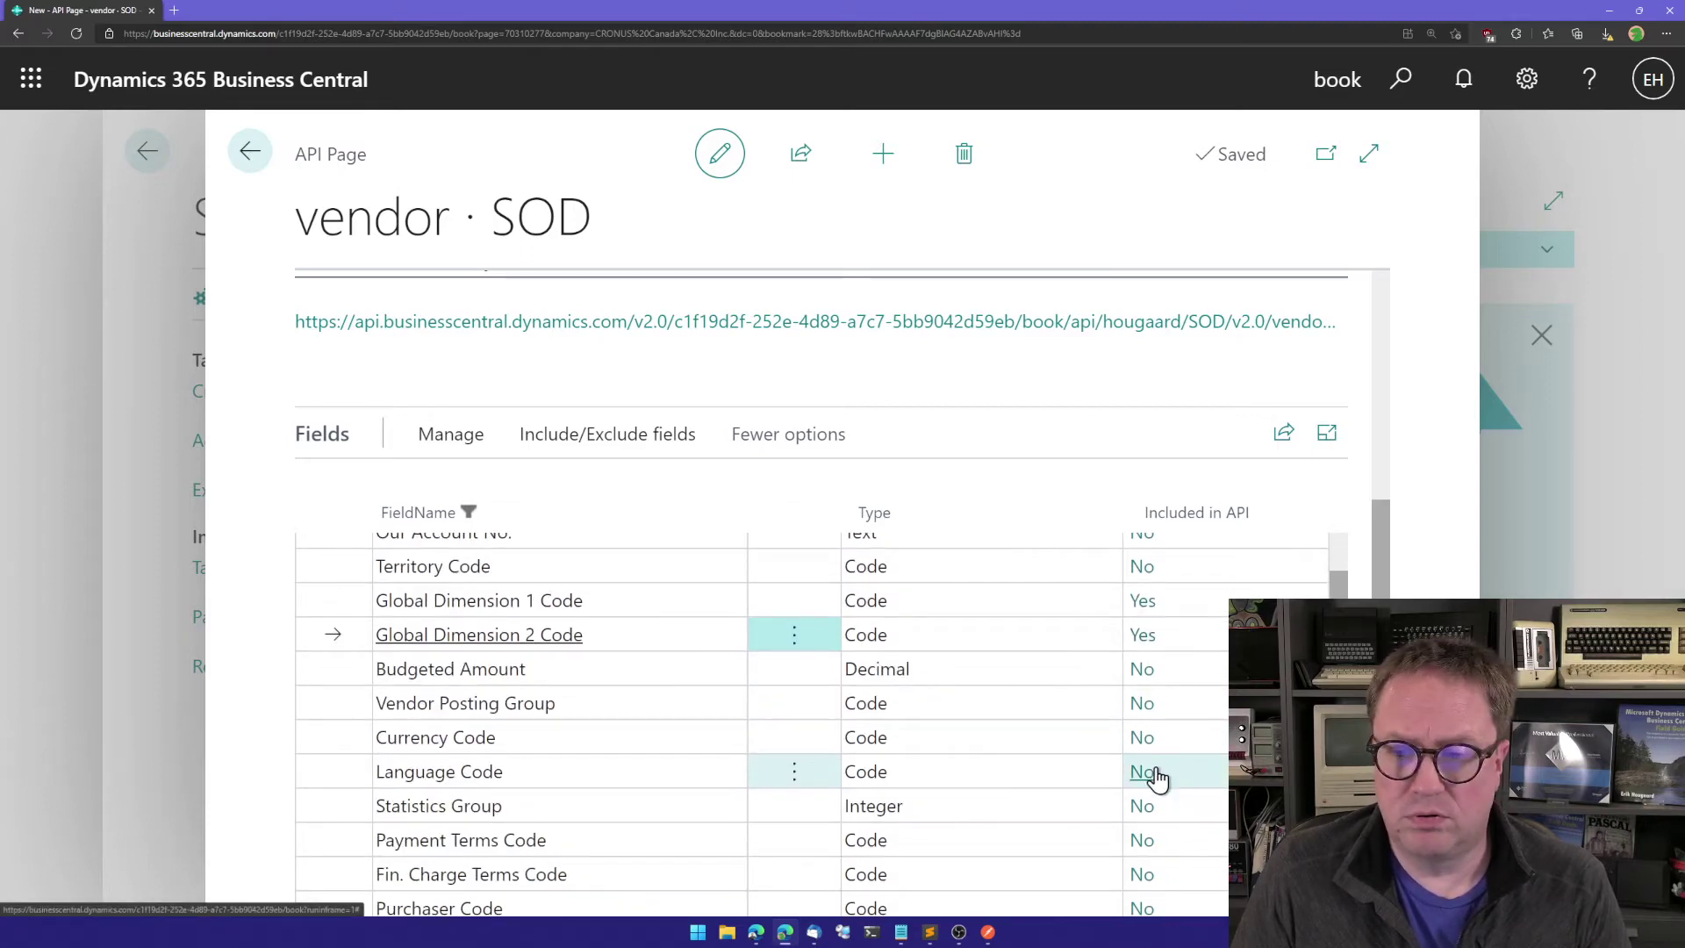
pyautogui.scroll(-3, 1163, 781)
pyautogui.scroll(-5, 1150, 791)
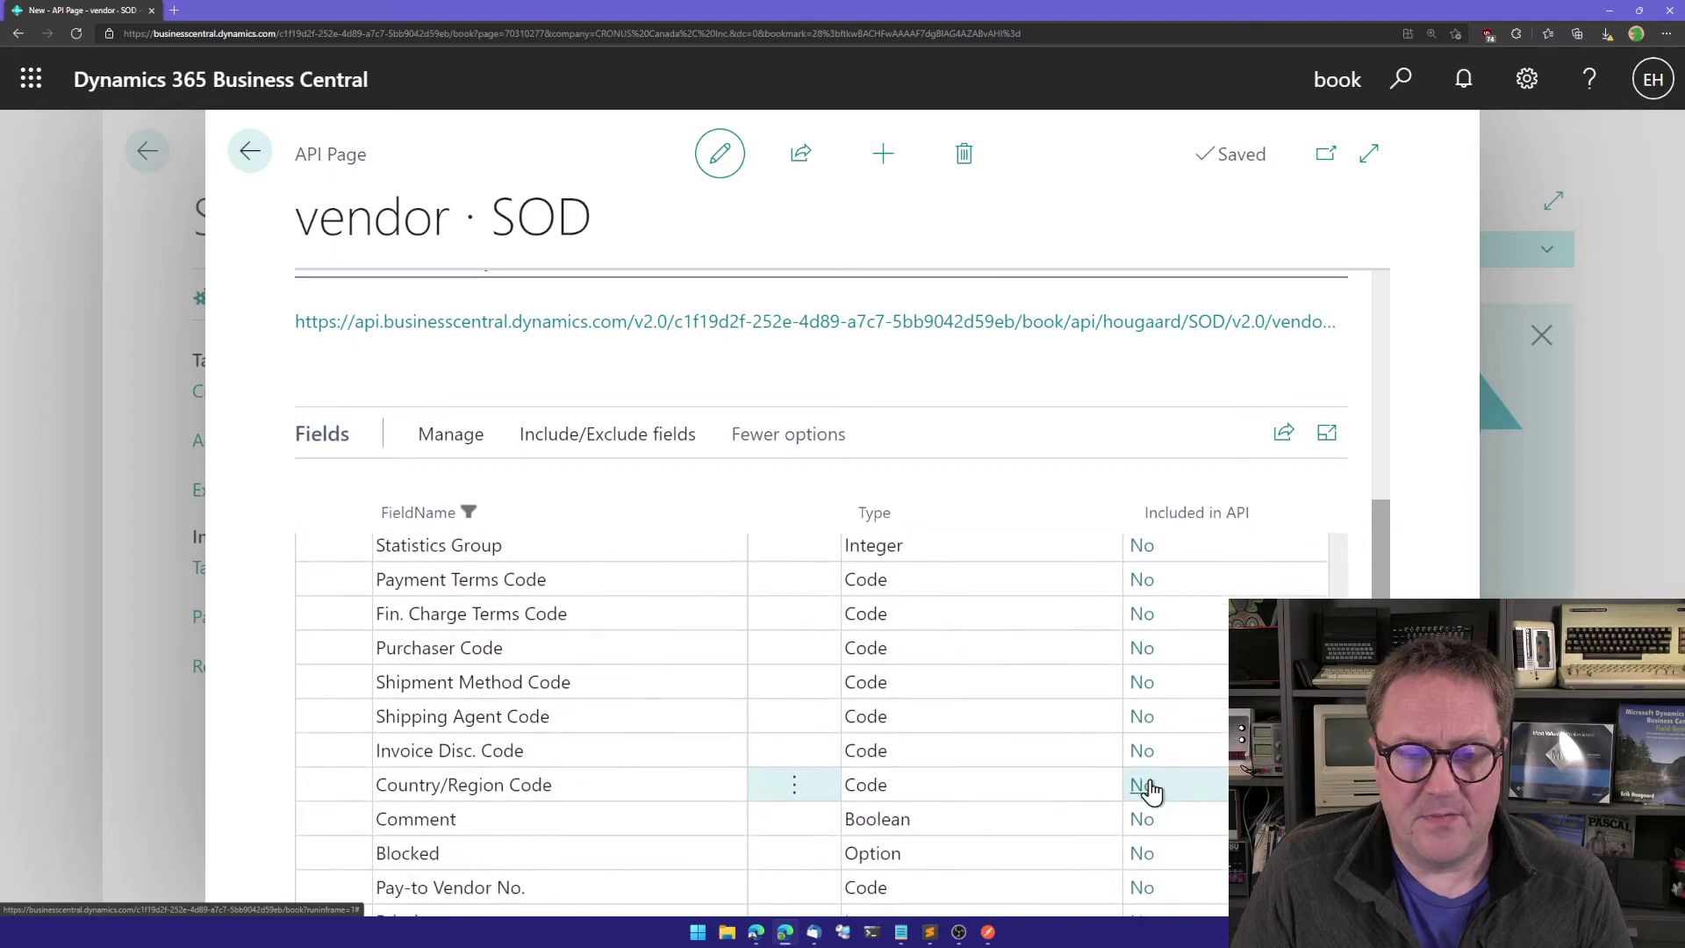
pyautogui.scroll(-4, 1151, 791)
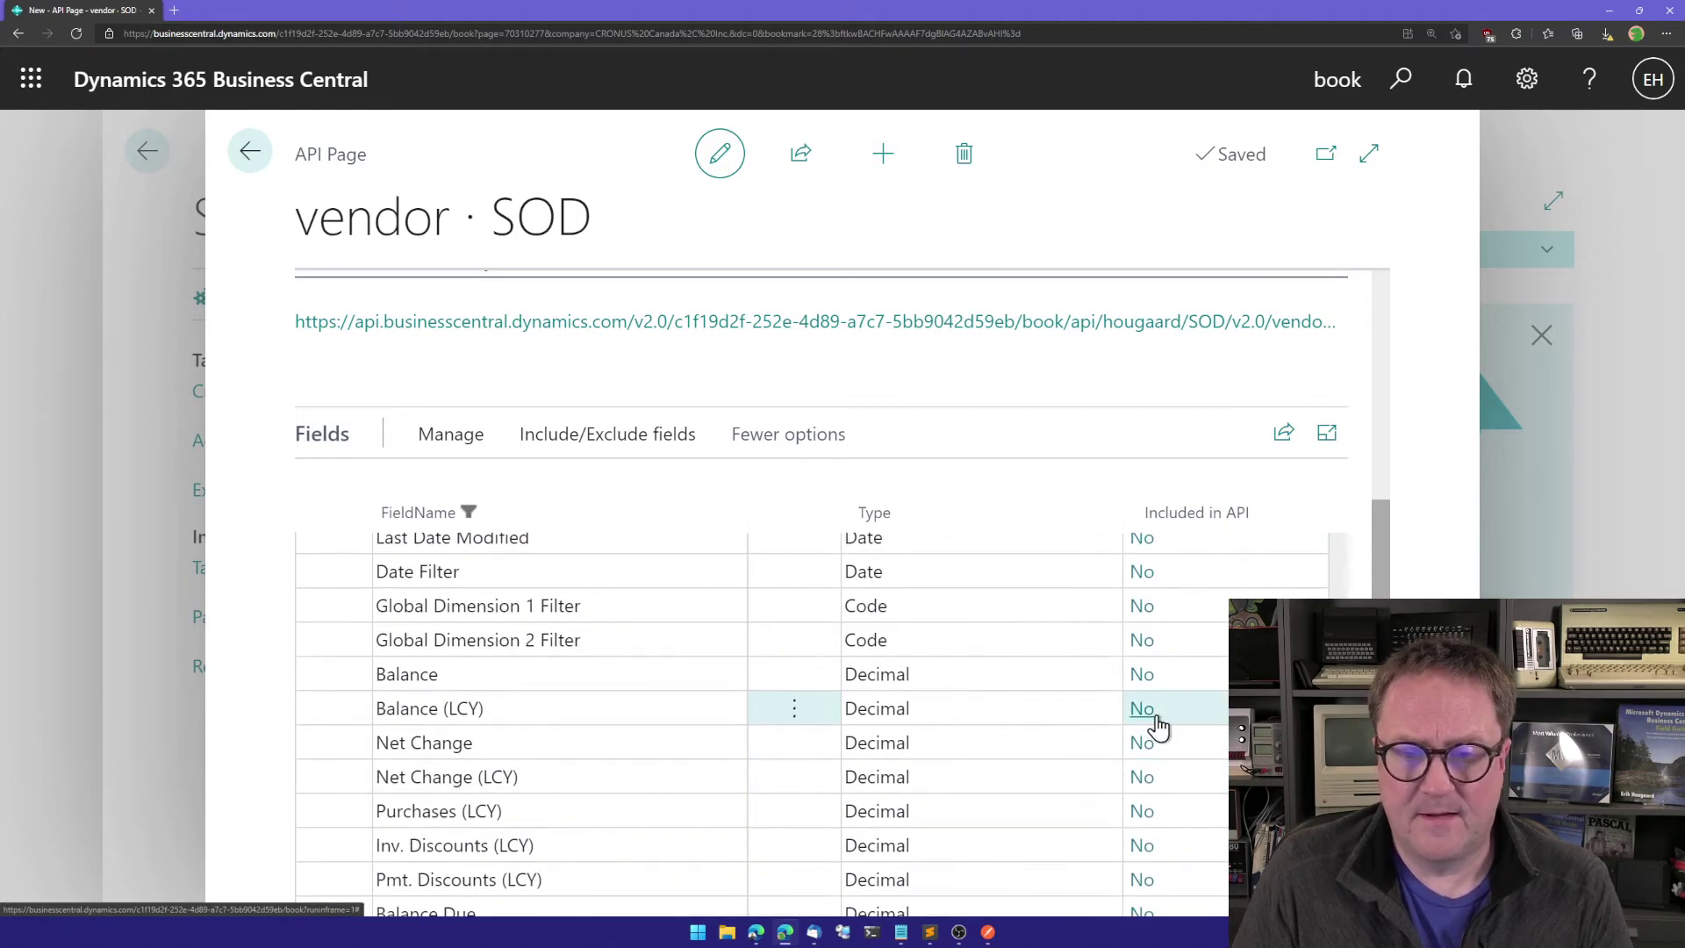
pyautogui.click(1141, 708)
pyautogui.click(1151, 786)
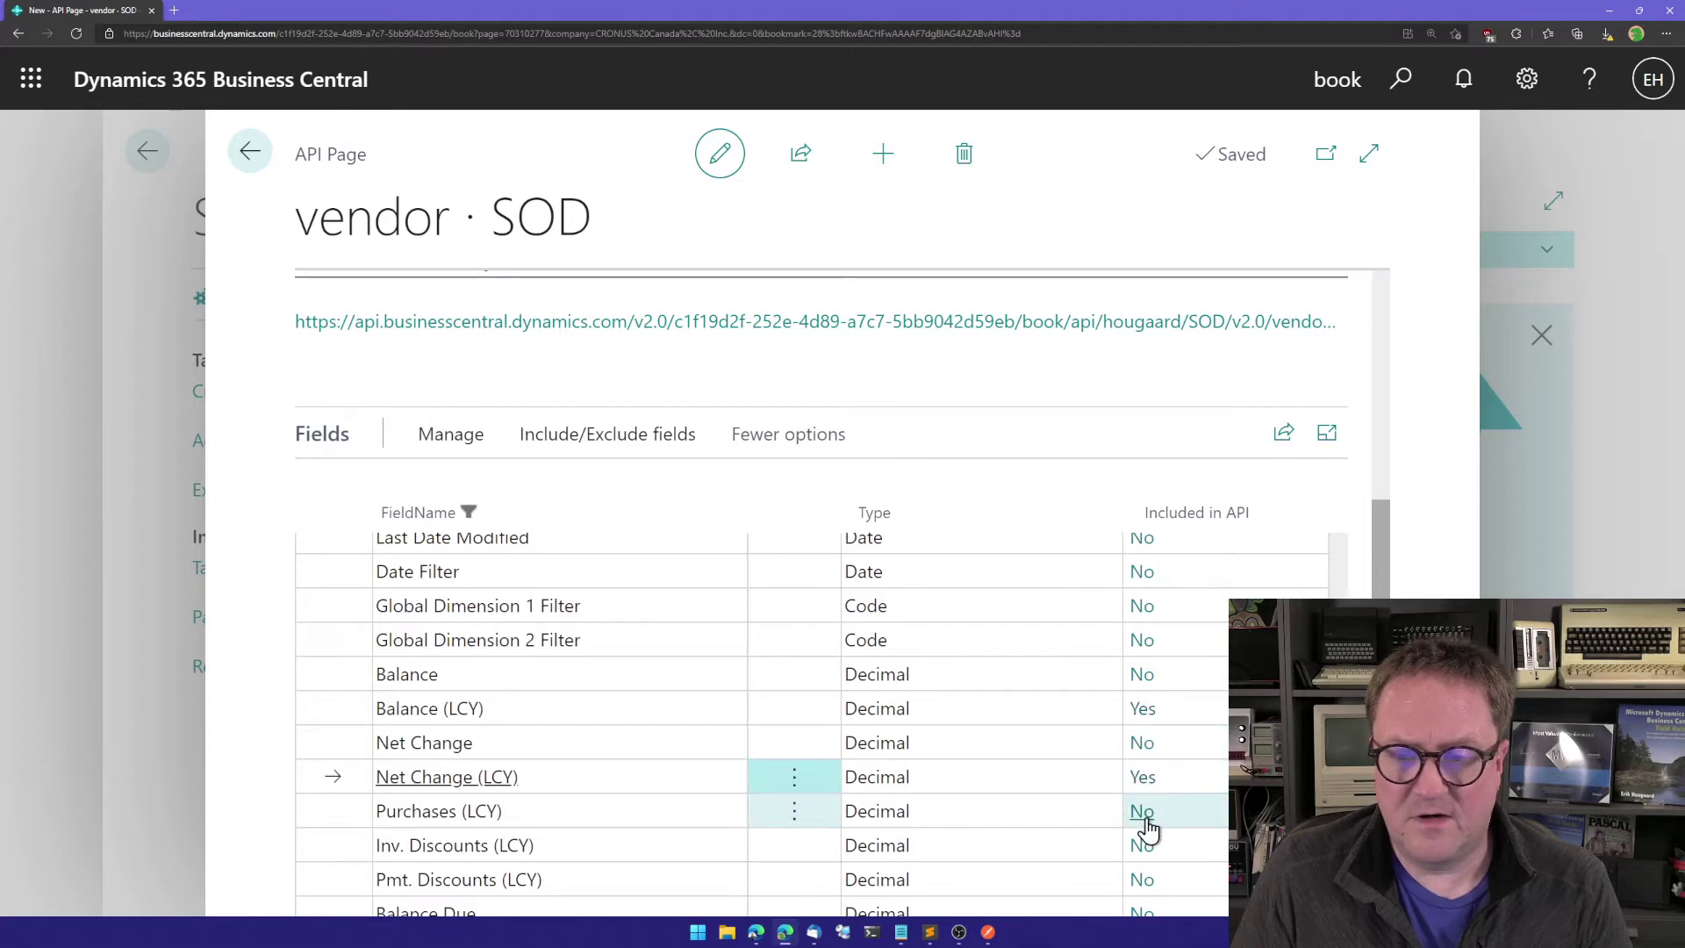
pyautogui.click(1144, 816)
# Include Post Code and County in the vendor API.
pyautogui.scroll(-4, 1145, 820)
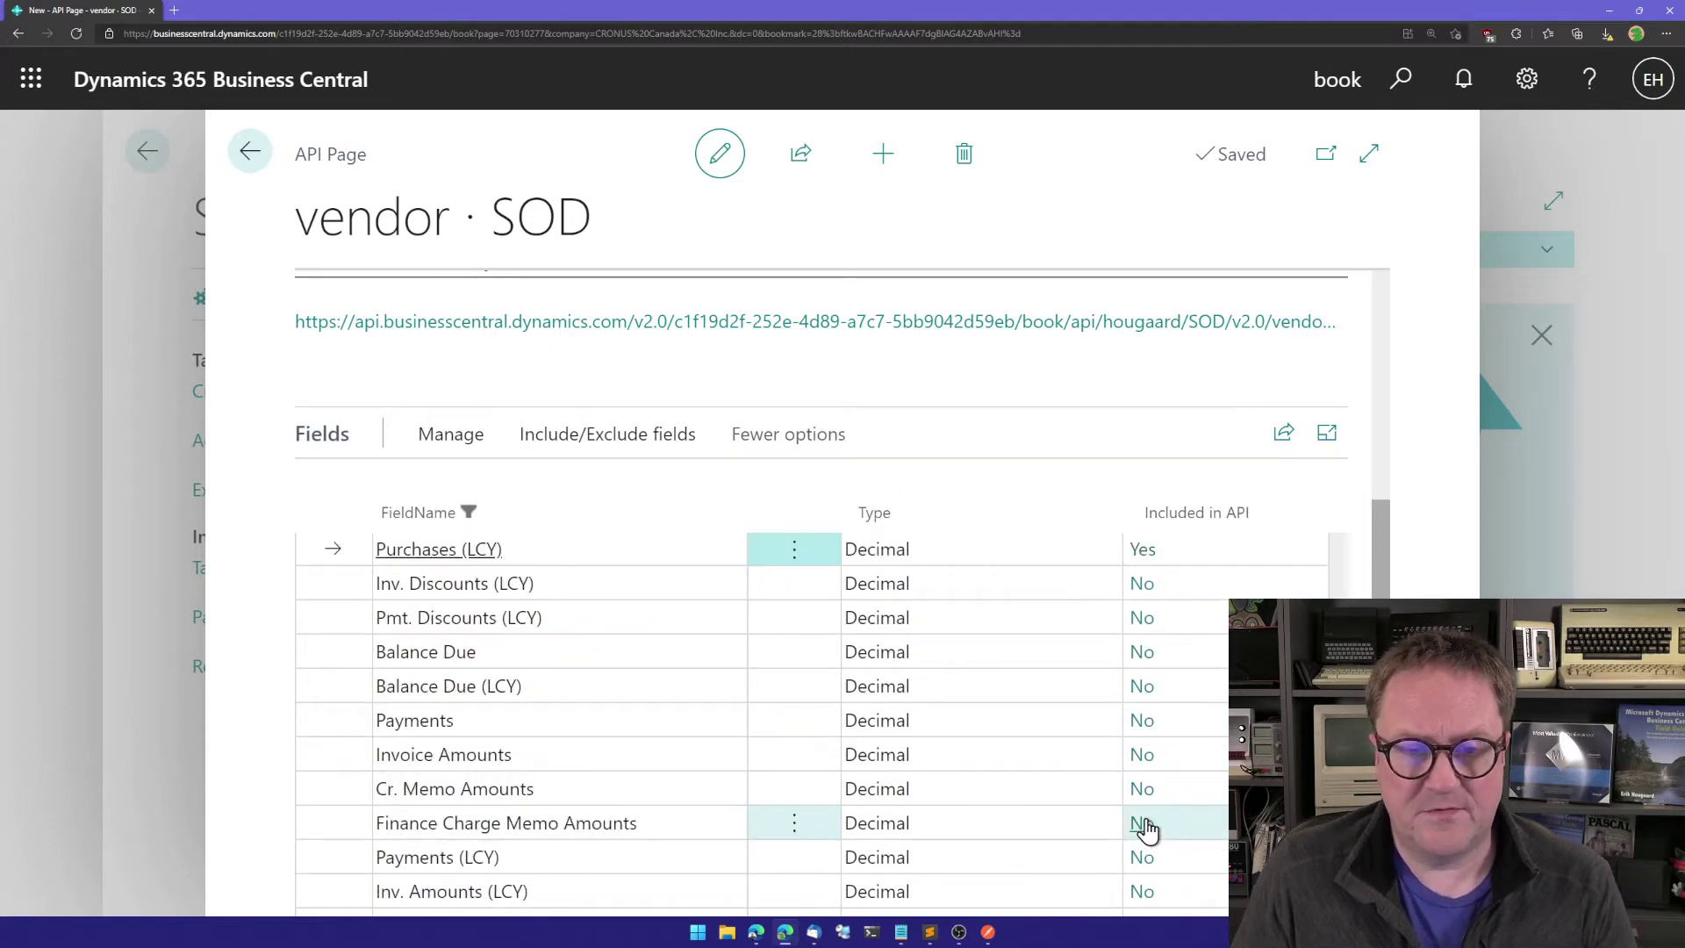
pyautogui.scroll(-7, 1147, 828)
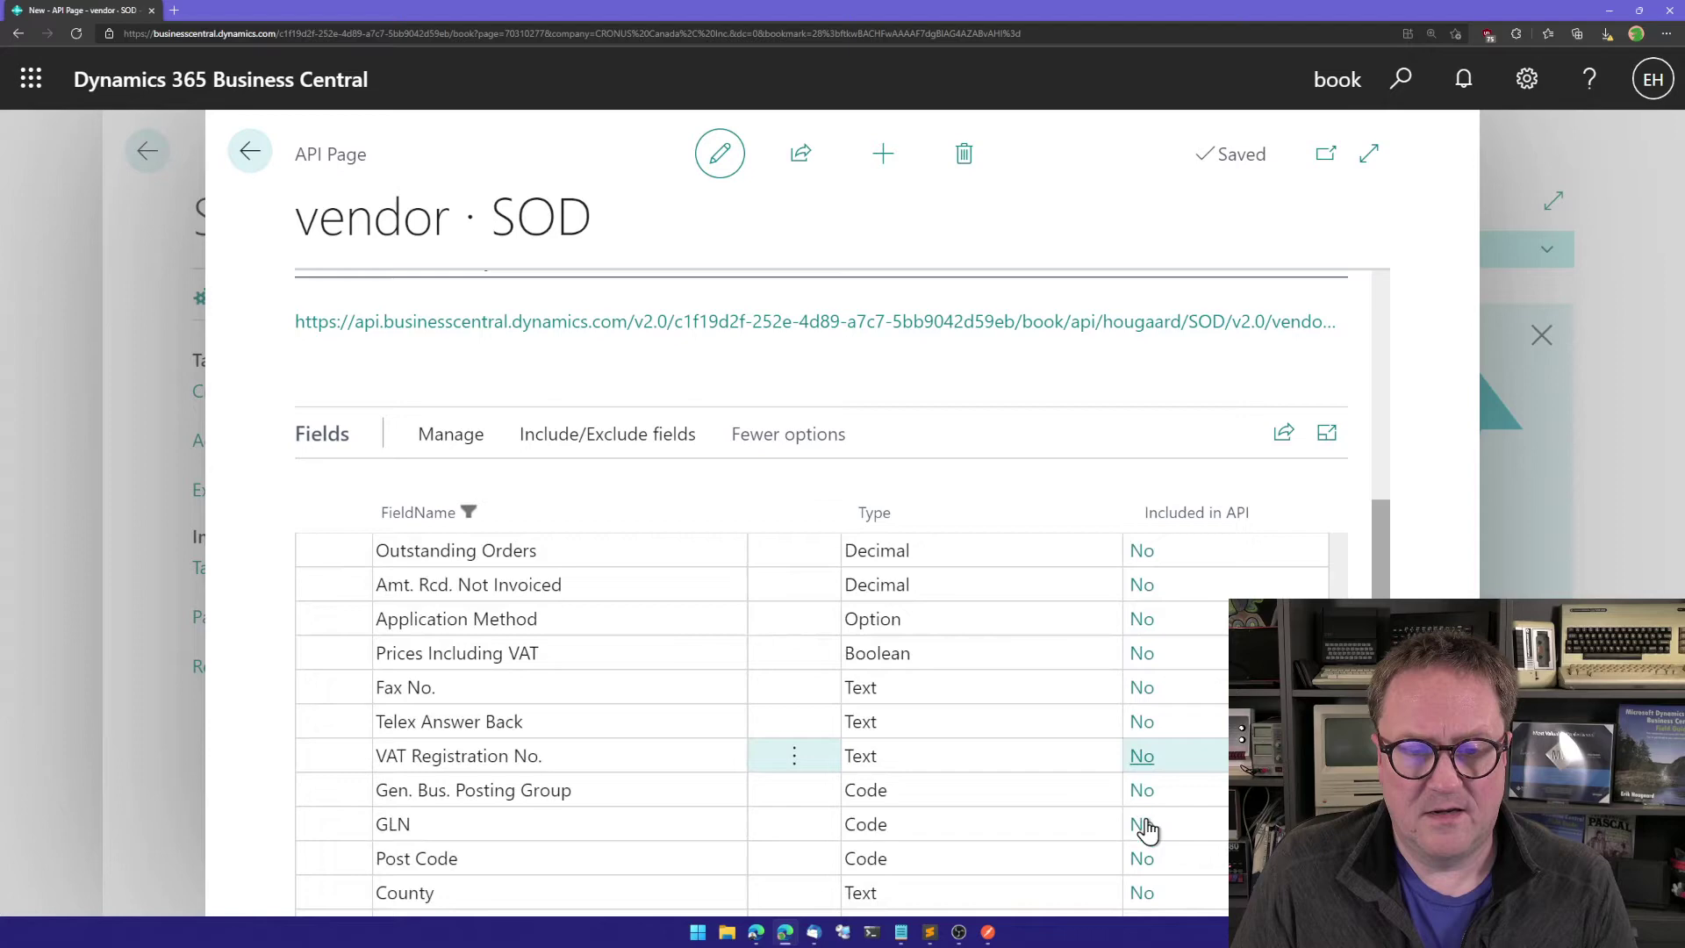
pyautogui.click(1142, 775)
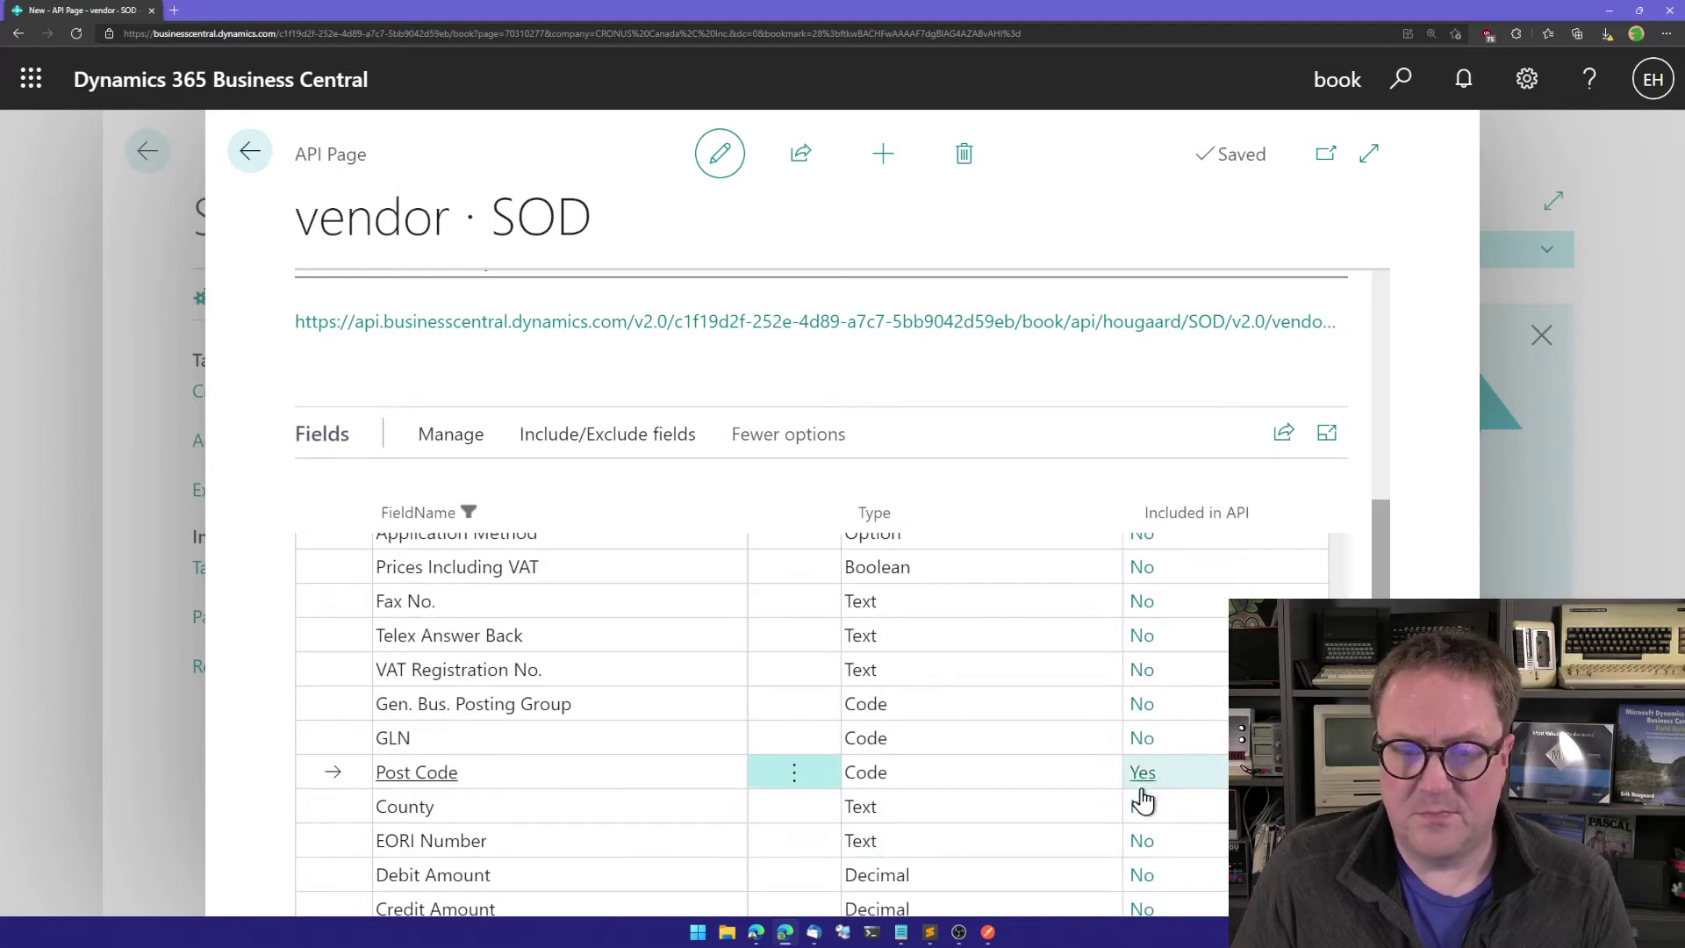
pyautogui.click(1146, 822)
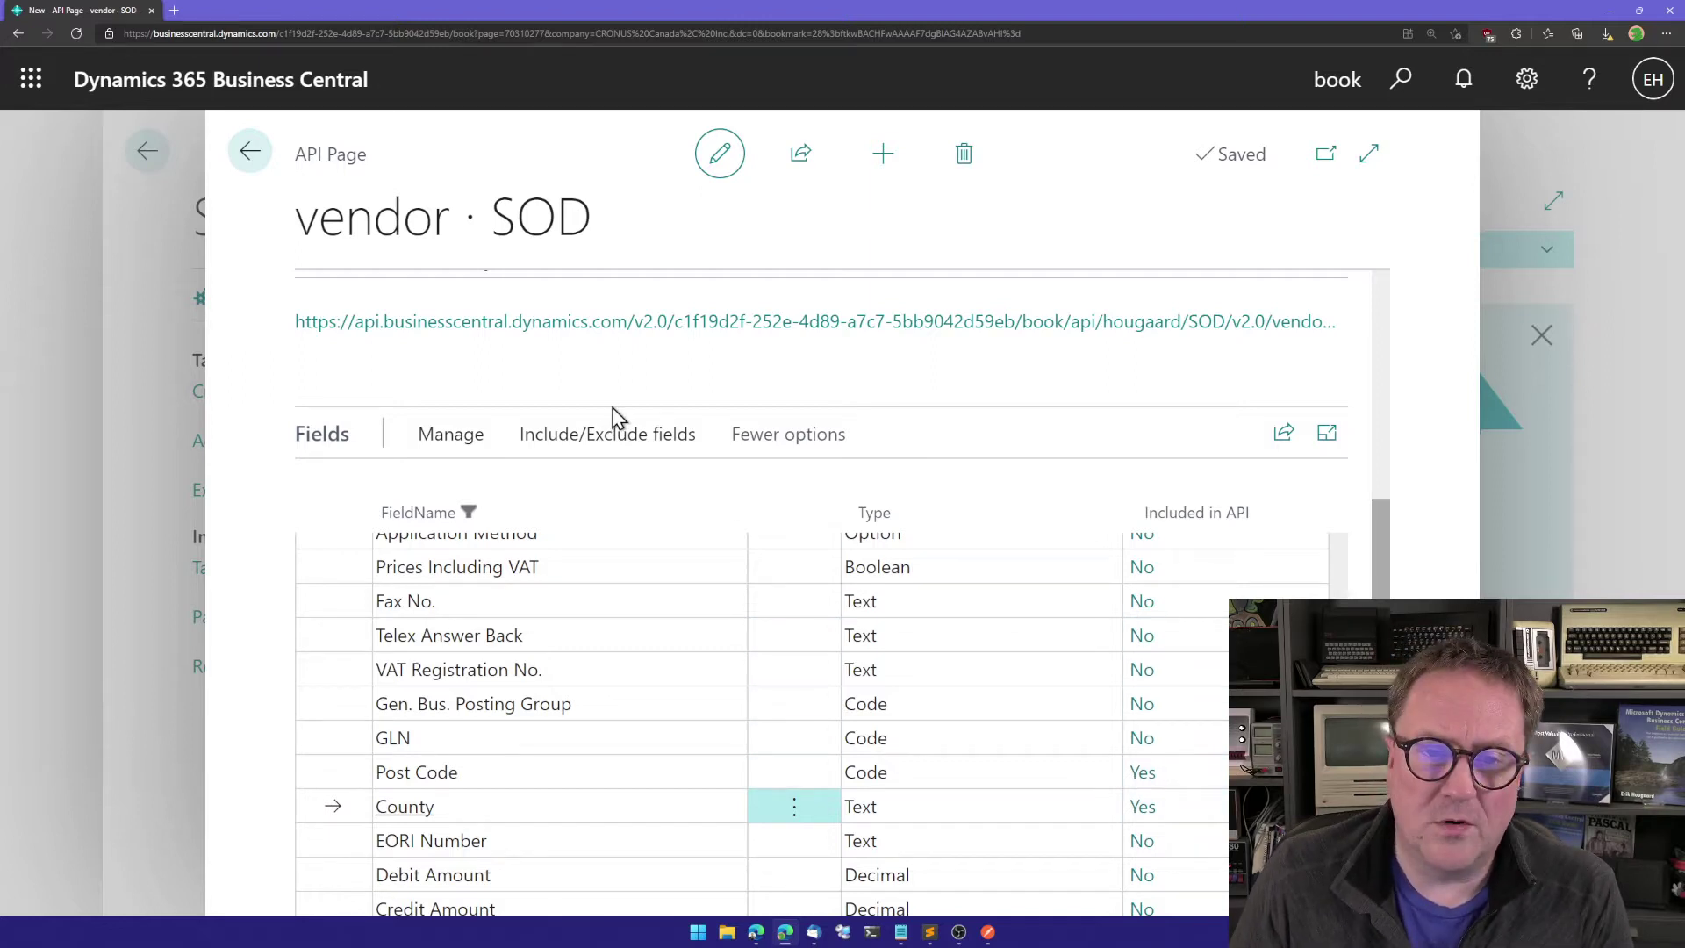
pyautogui.click(614, 437)
pyautogui.click(614, 436)
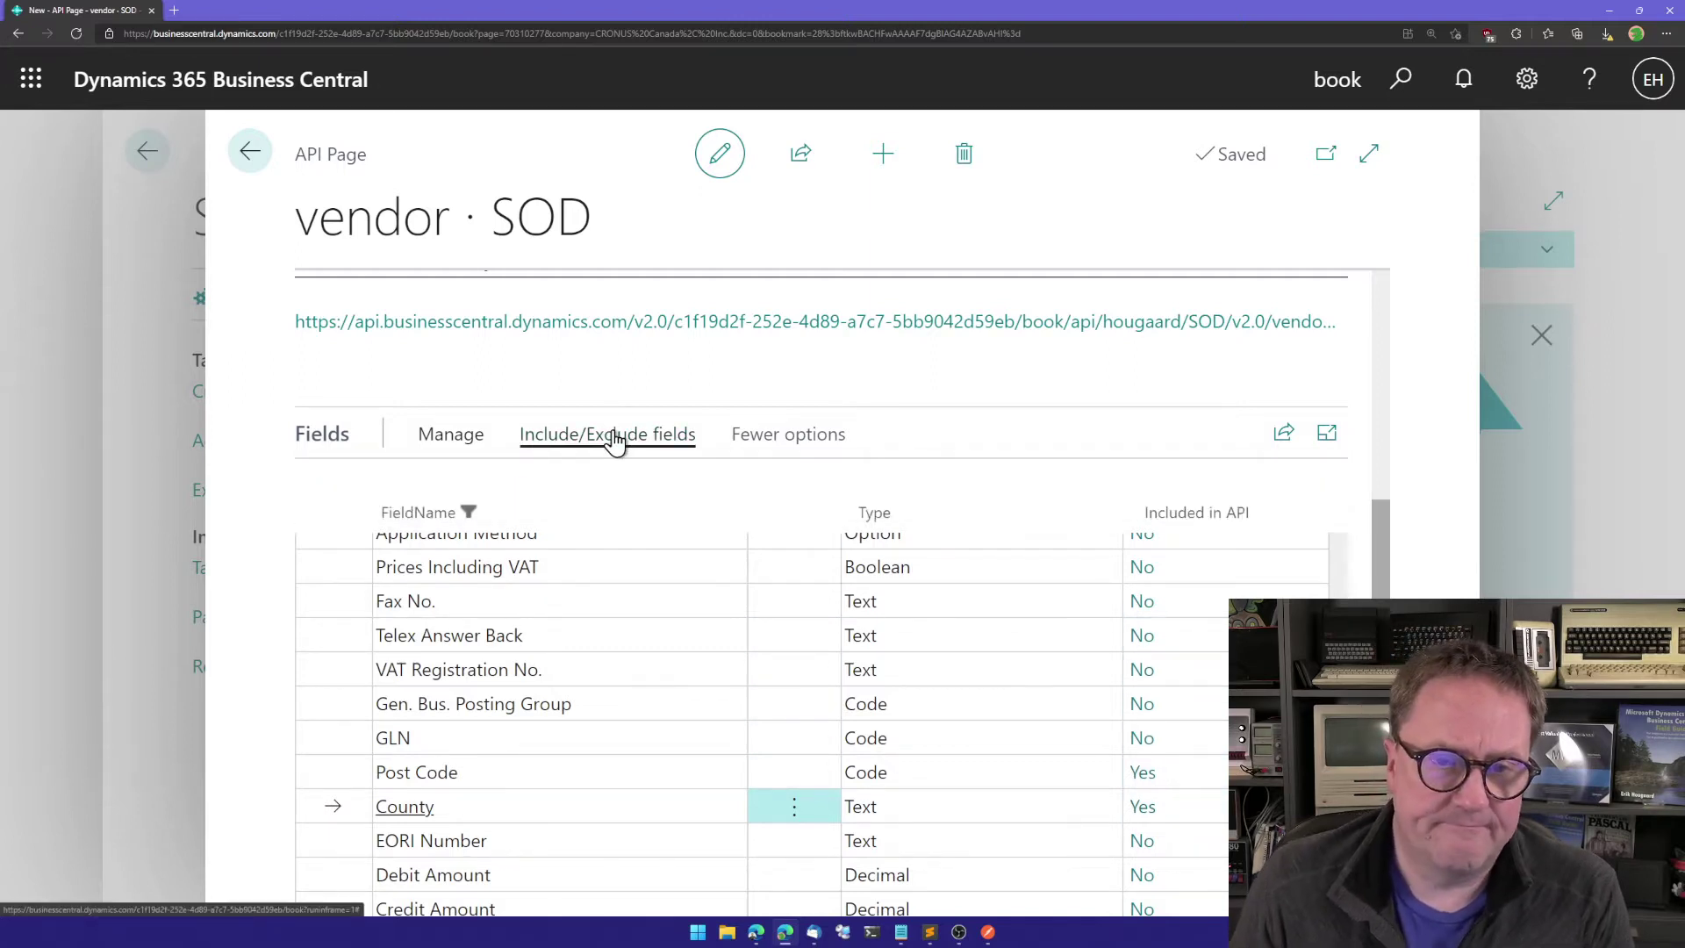
pyautogui.scroll(4, 620, 386)
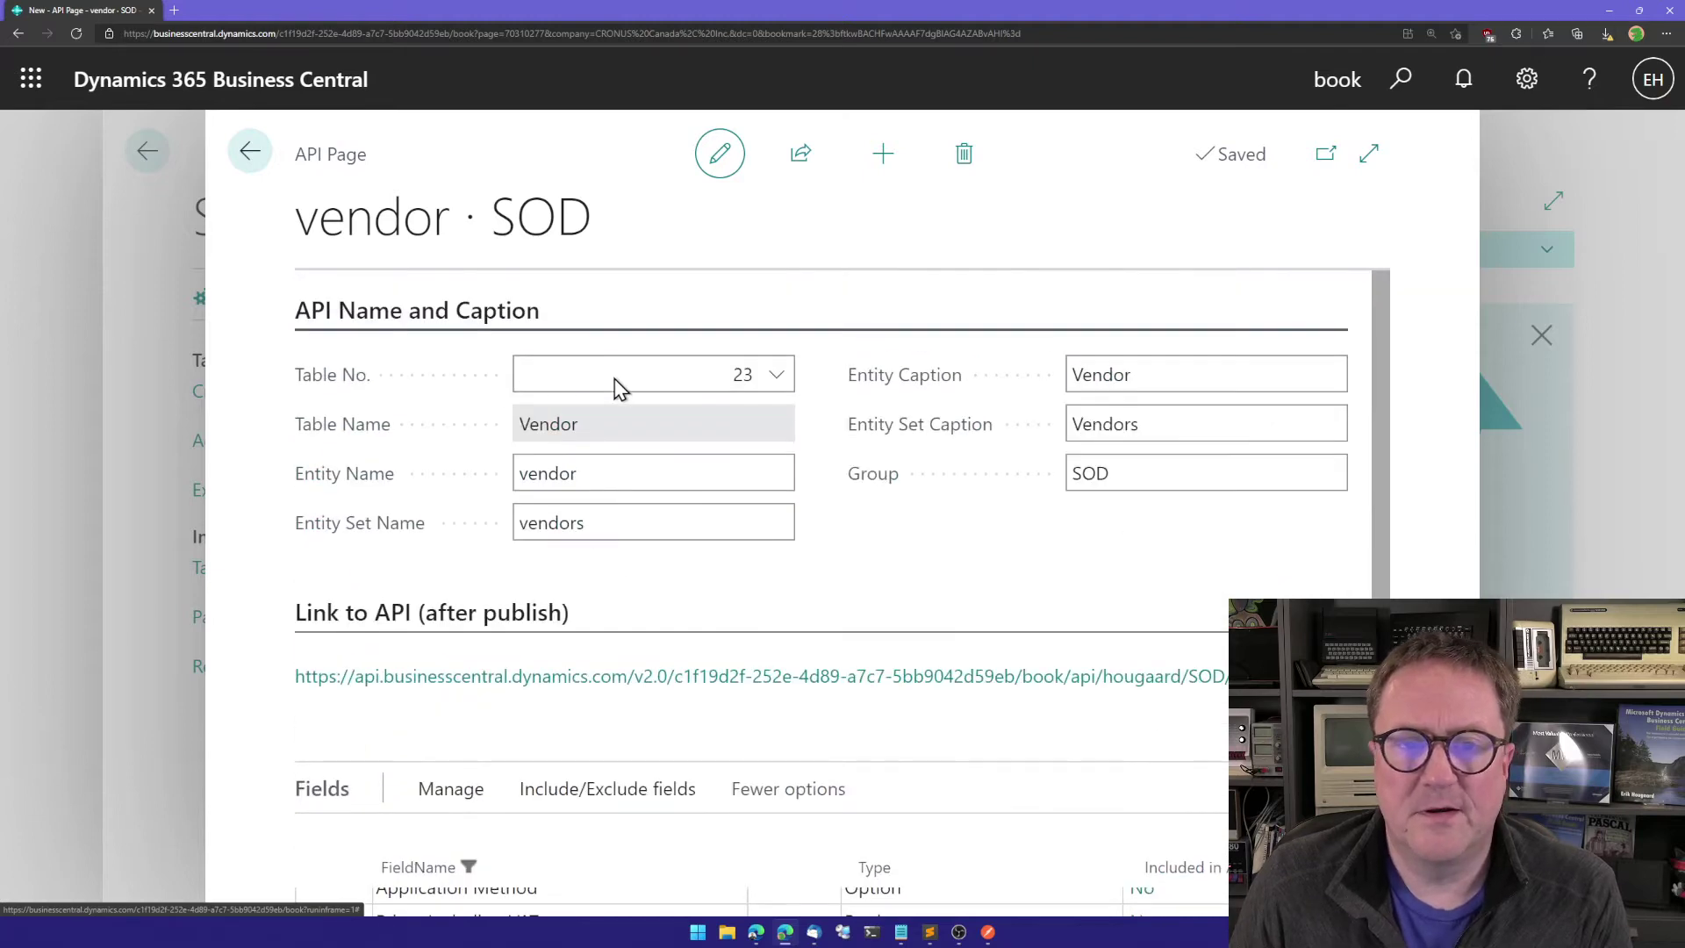
# Publish the customizations to this environment, keeping the downloaded app file, and acknowledge the deployment notice.
pyautogui.click(249, 151)
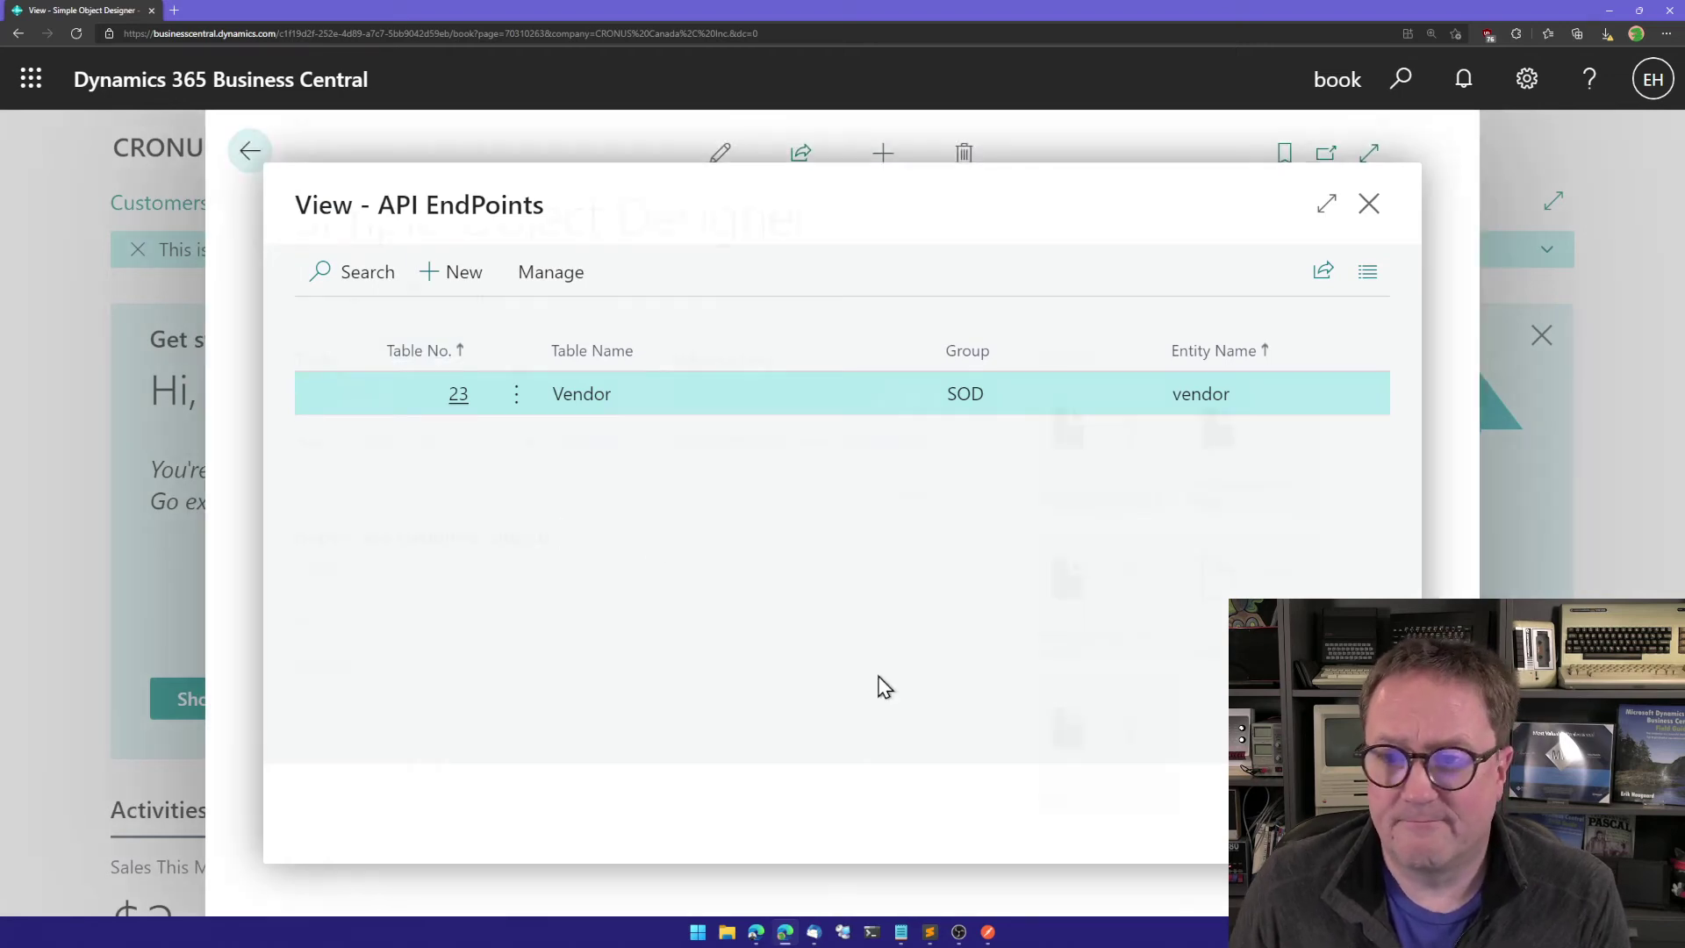
pyautogui.press('Escape')
pyautogui.click(444, 303)
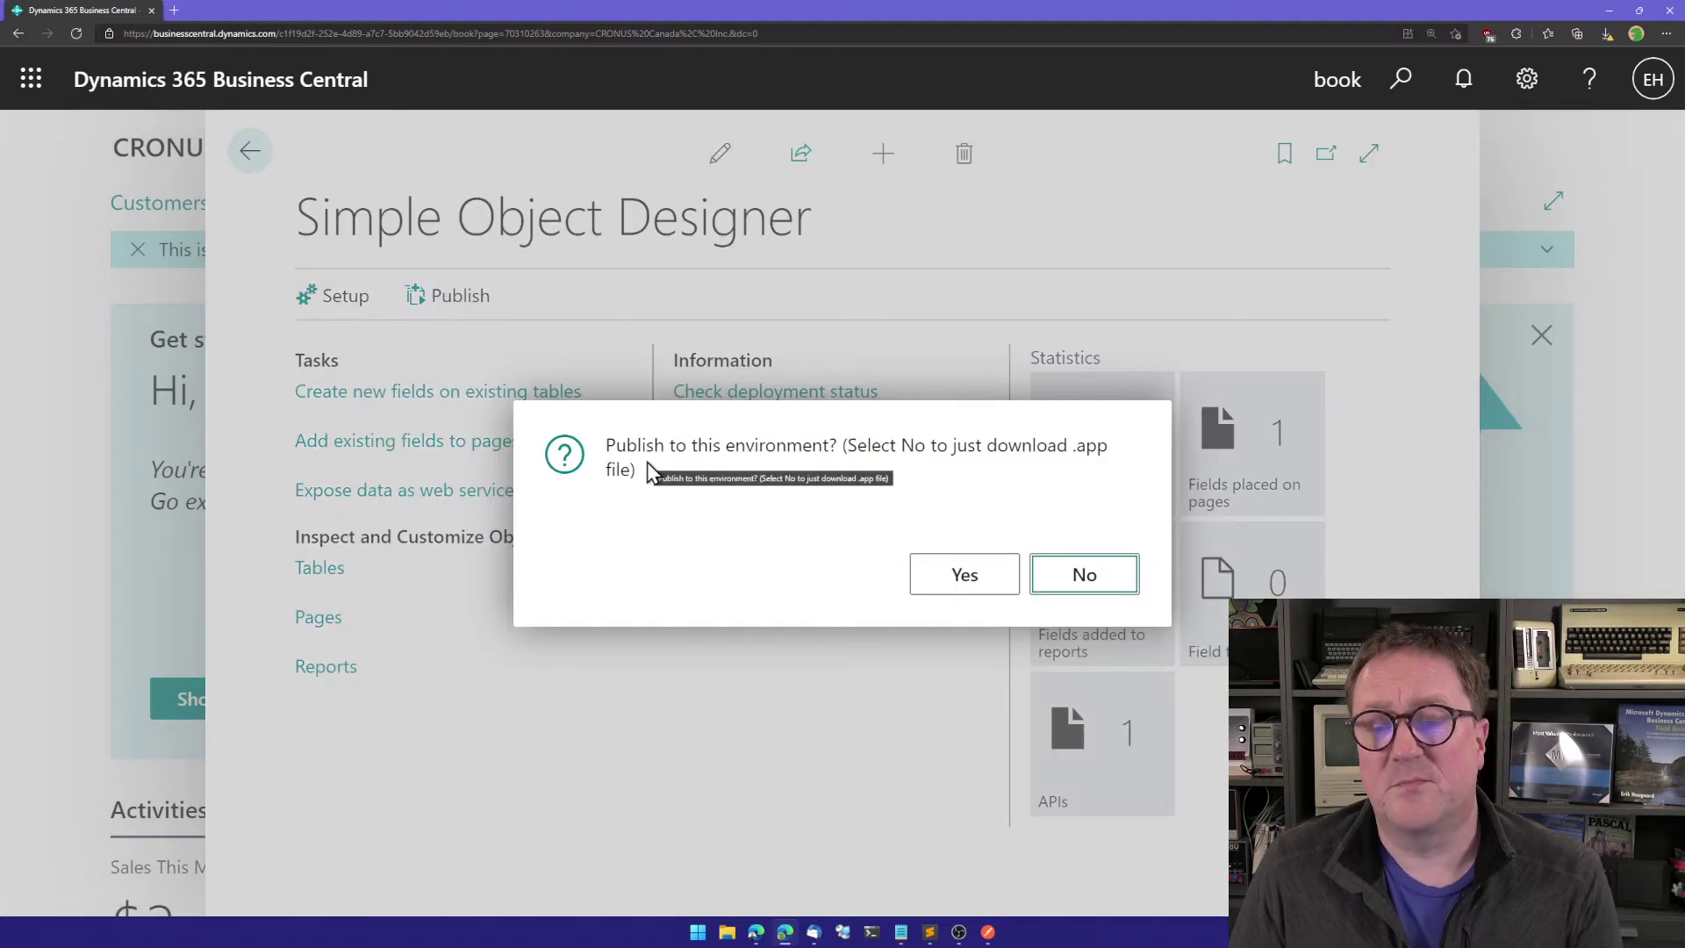
pyautogui.click(964, 575)
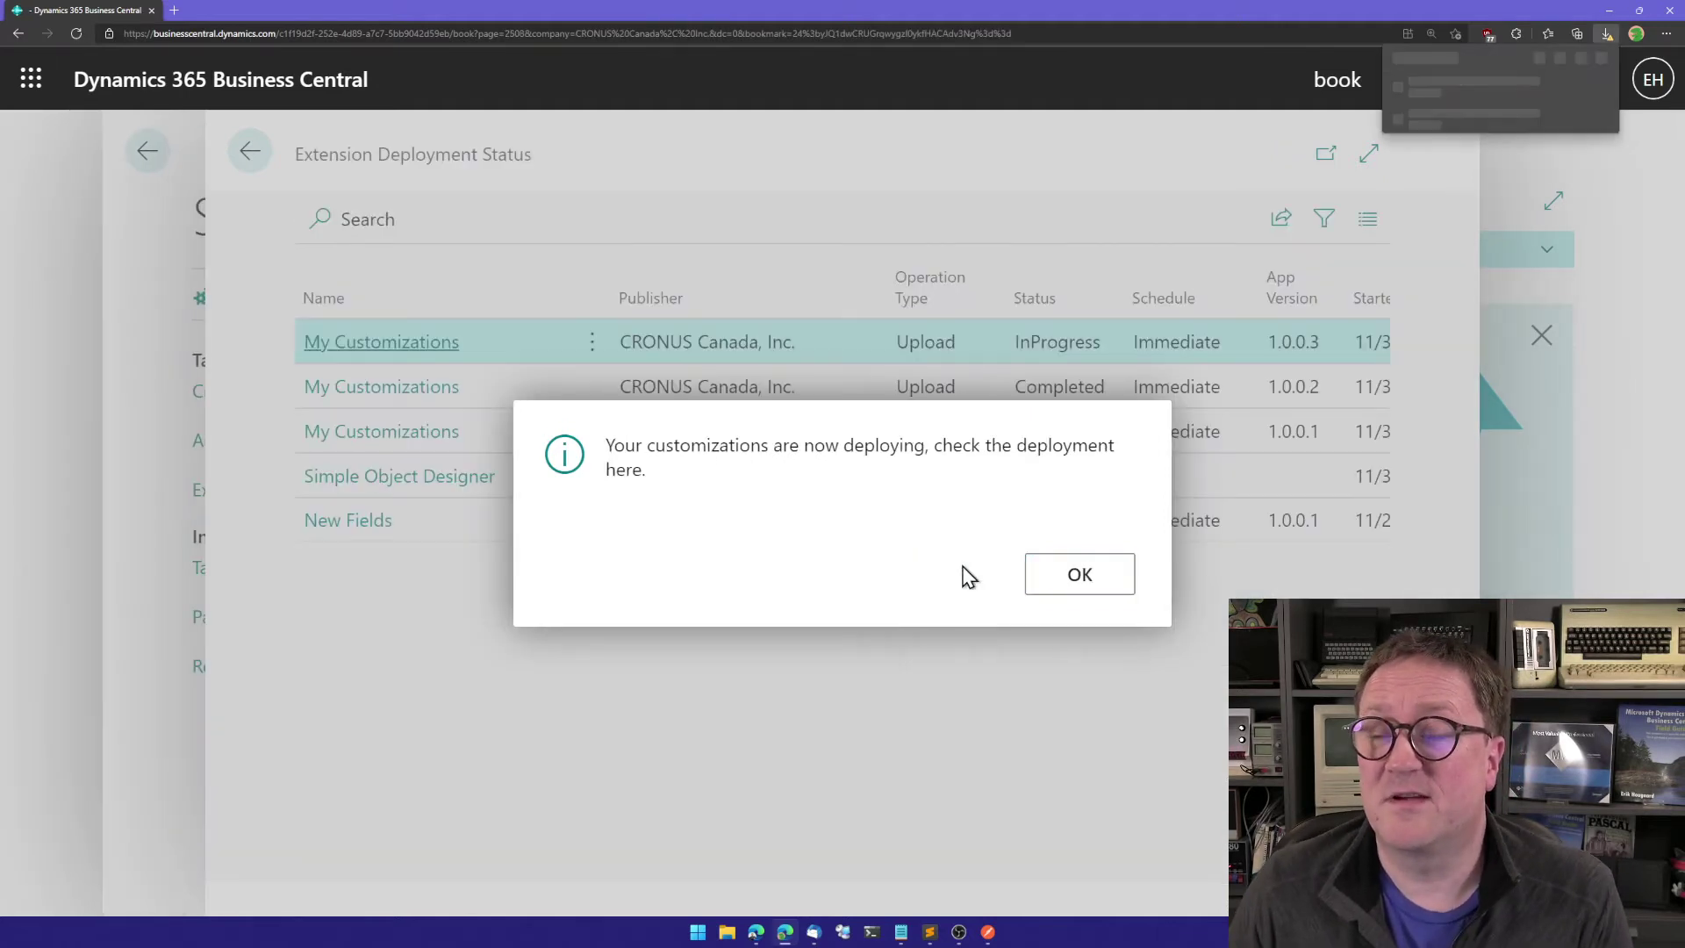
pyautogui.click(1454, 146)
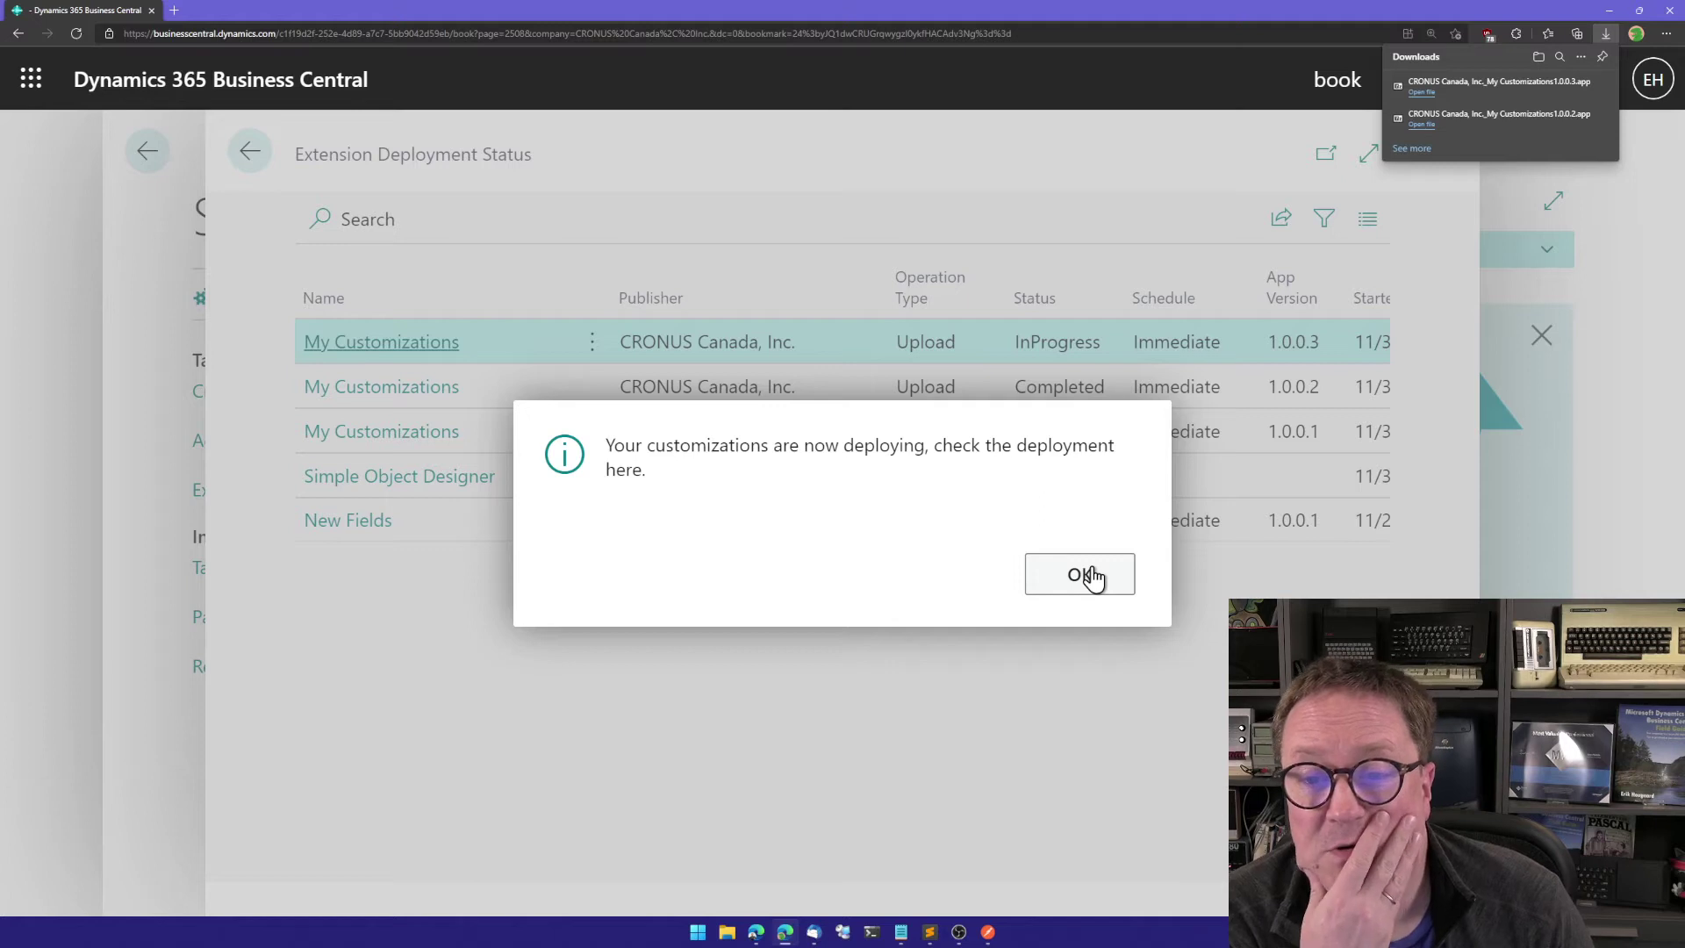
pyautogui.click(1088, 575)
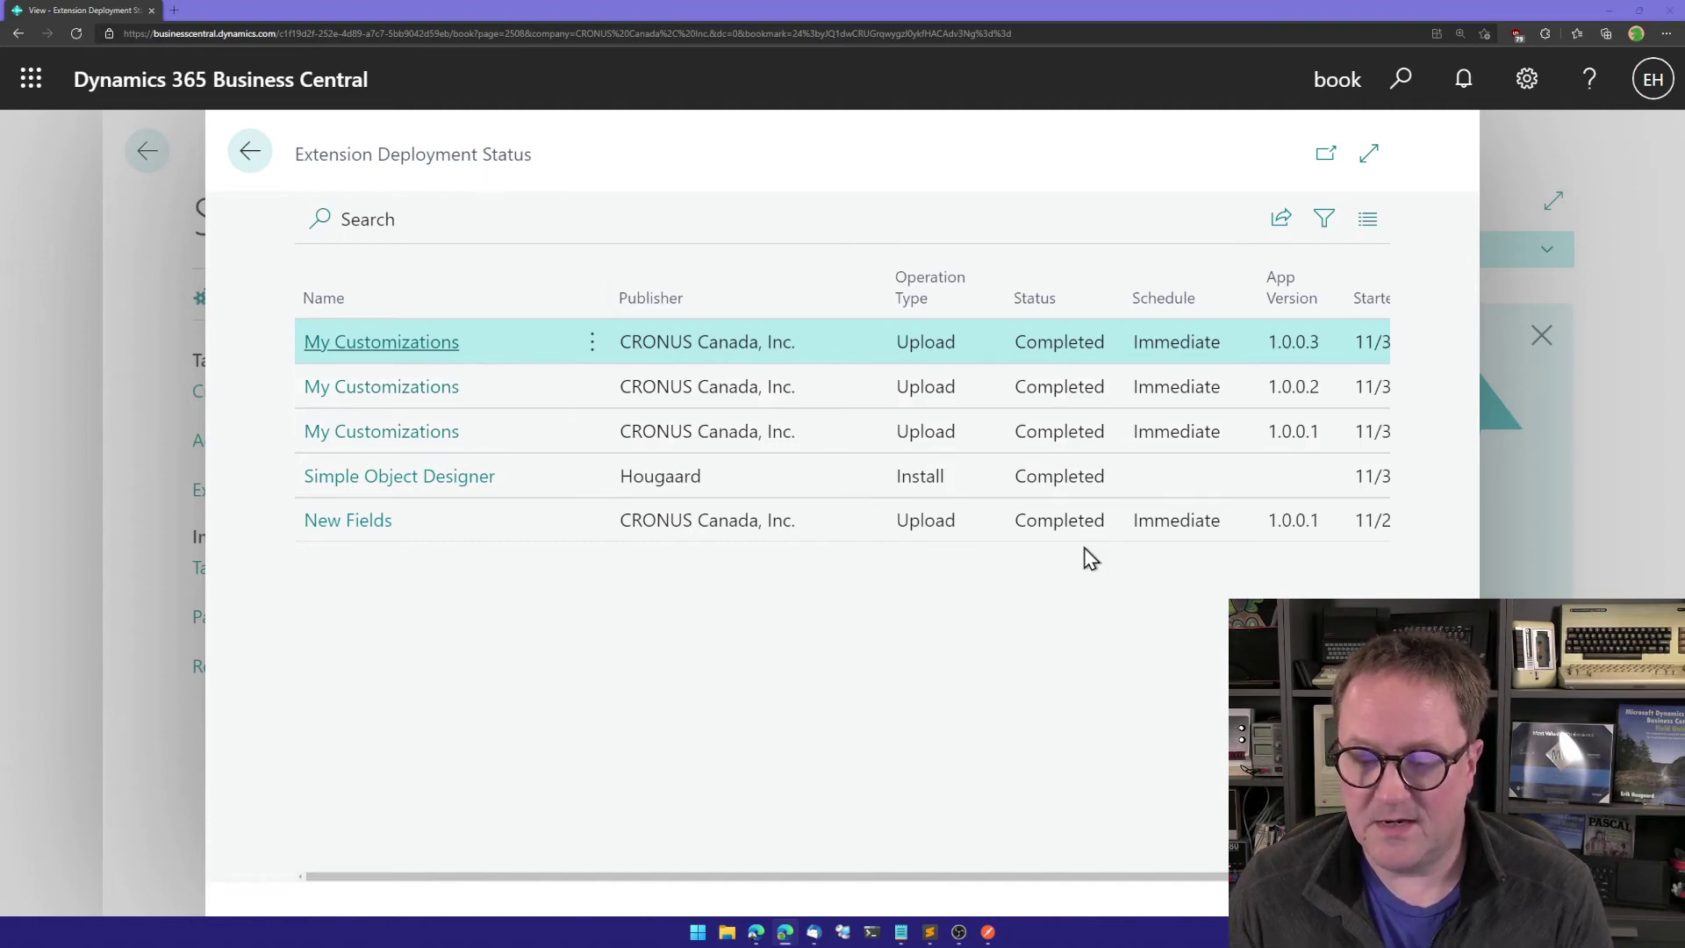
# Once My Customizations 1.0.0.3 shows Completed, switch to Postman.
pyautogui.hotkey('alt', 'Tab')
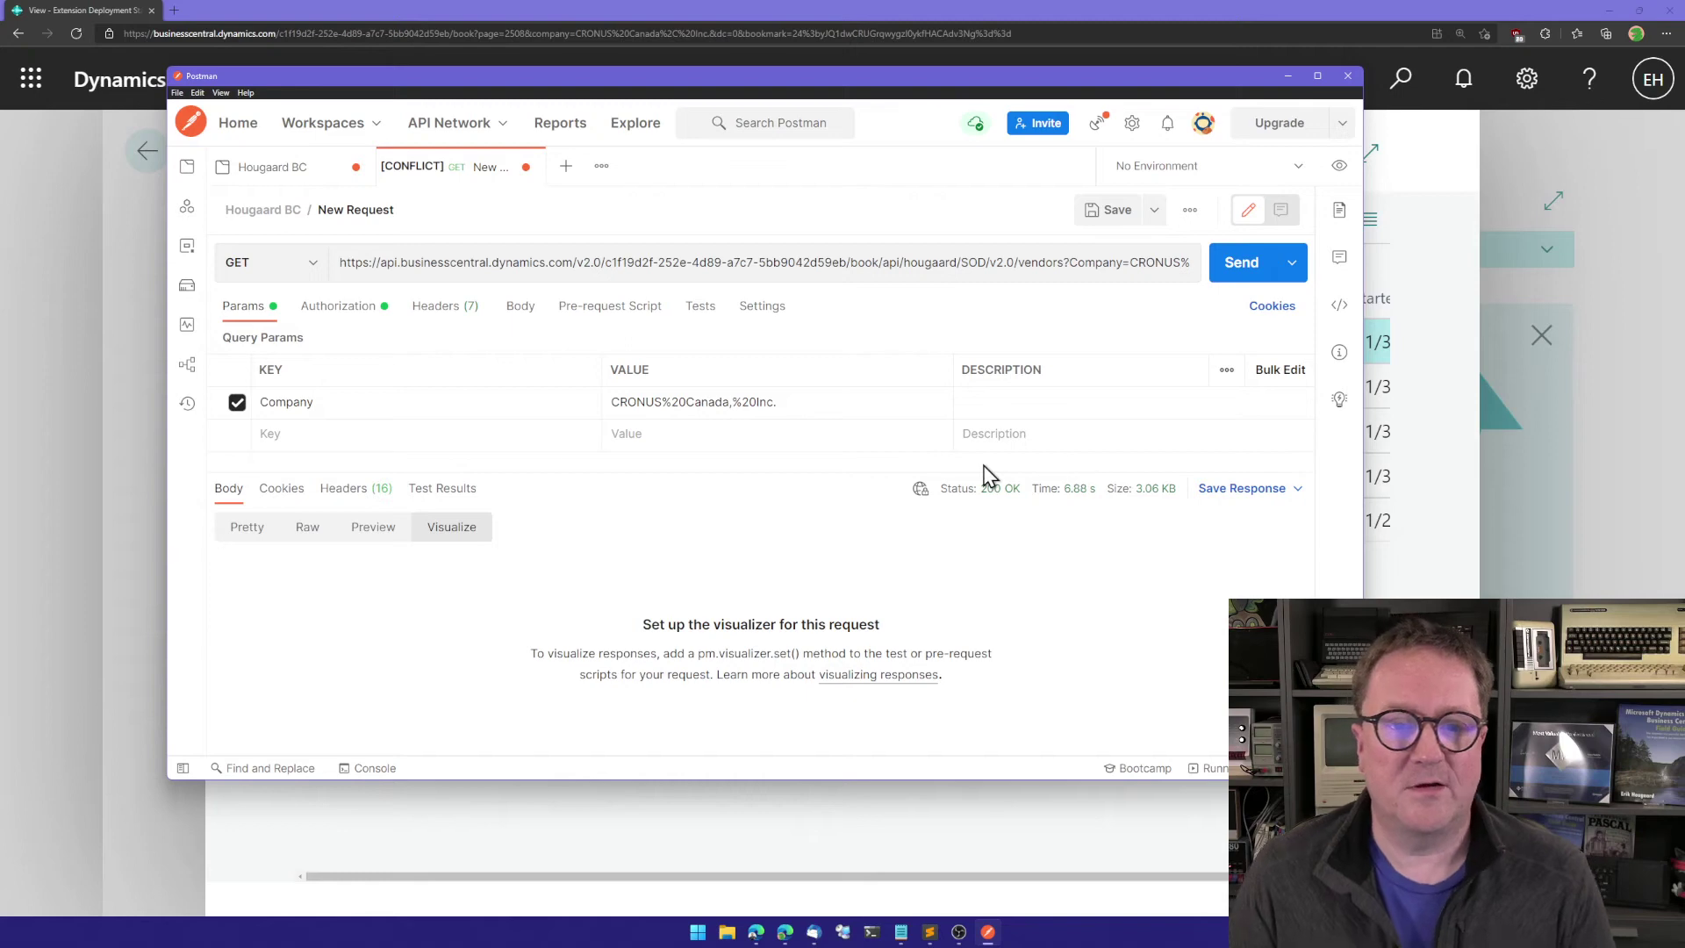
# Re-send the vendors GET request and browse the Pretty JSON fields for vendor 10000.
pyautogui.click(1247, 276)
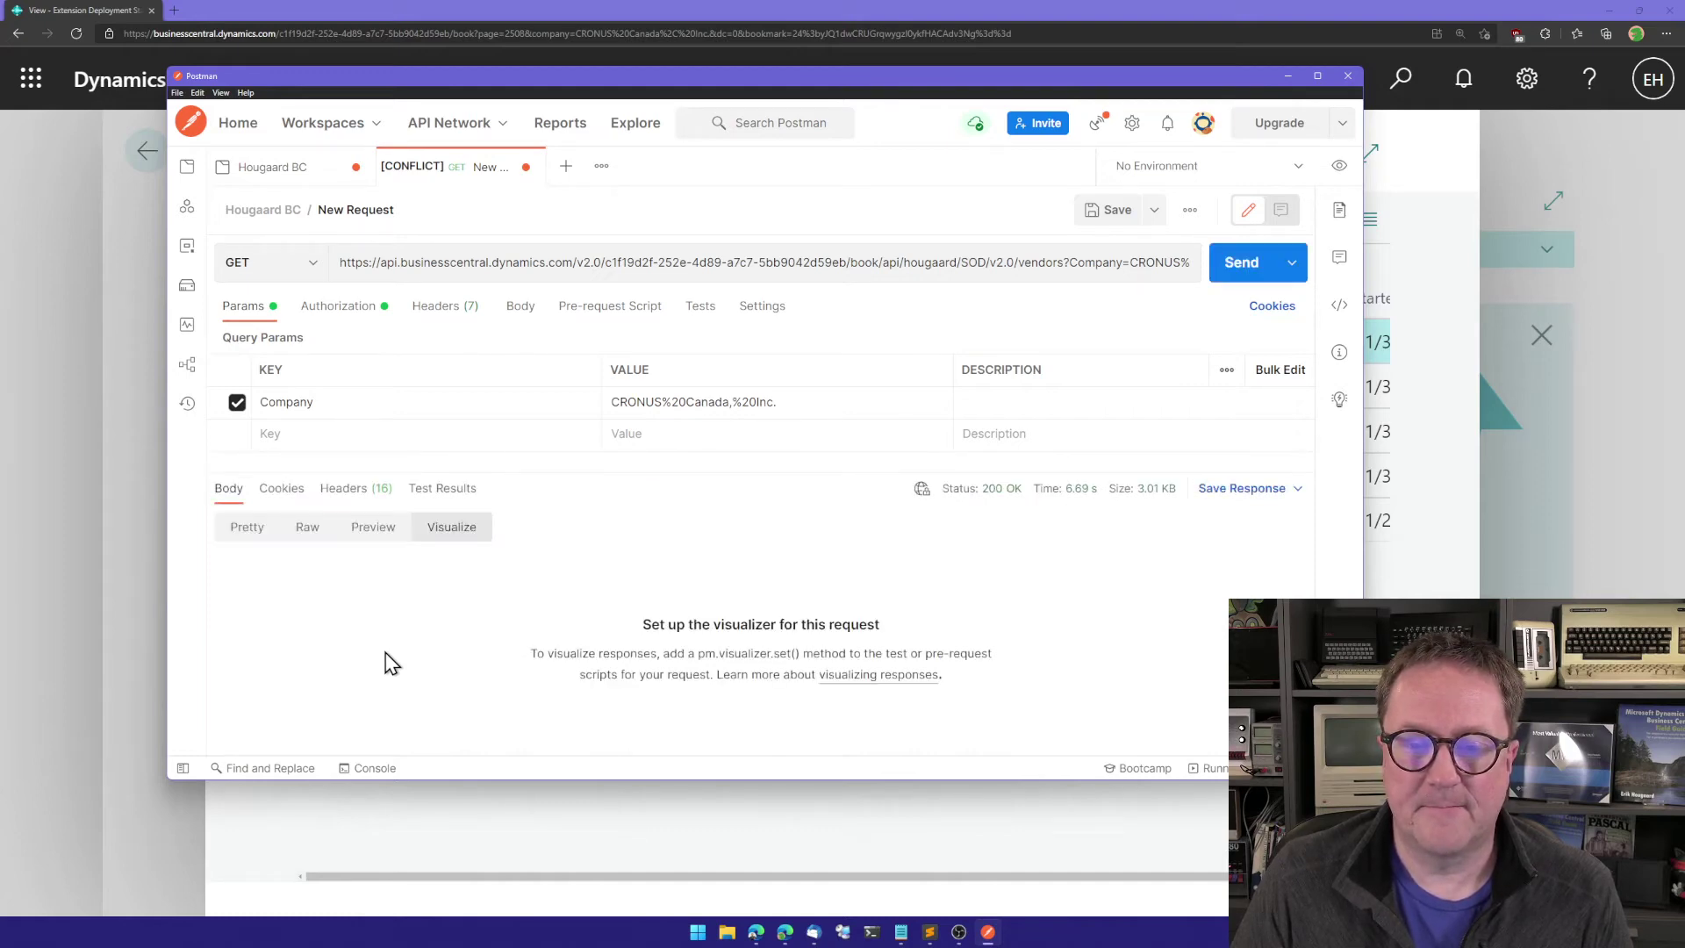
pyautogui.click(246, 531)
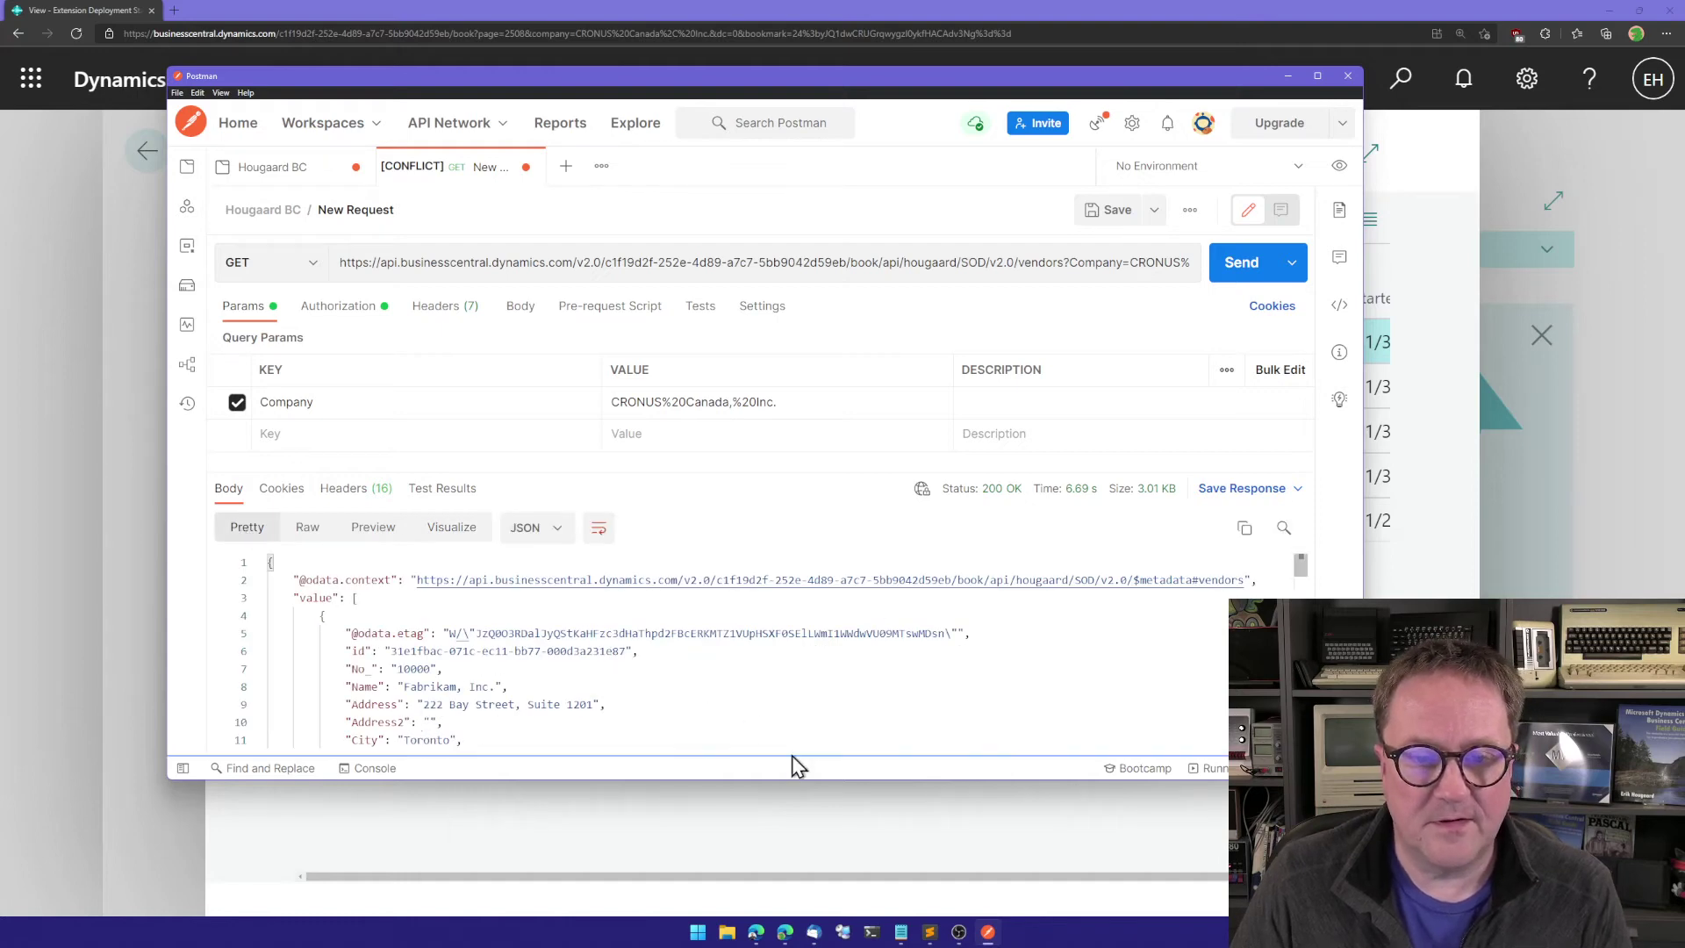
pyautogui.moveTo(813, 779); pyautogui.dragTo(834, 902)
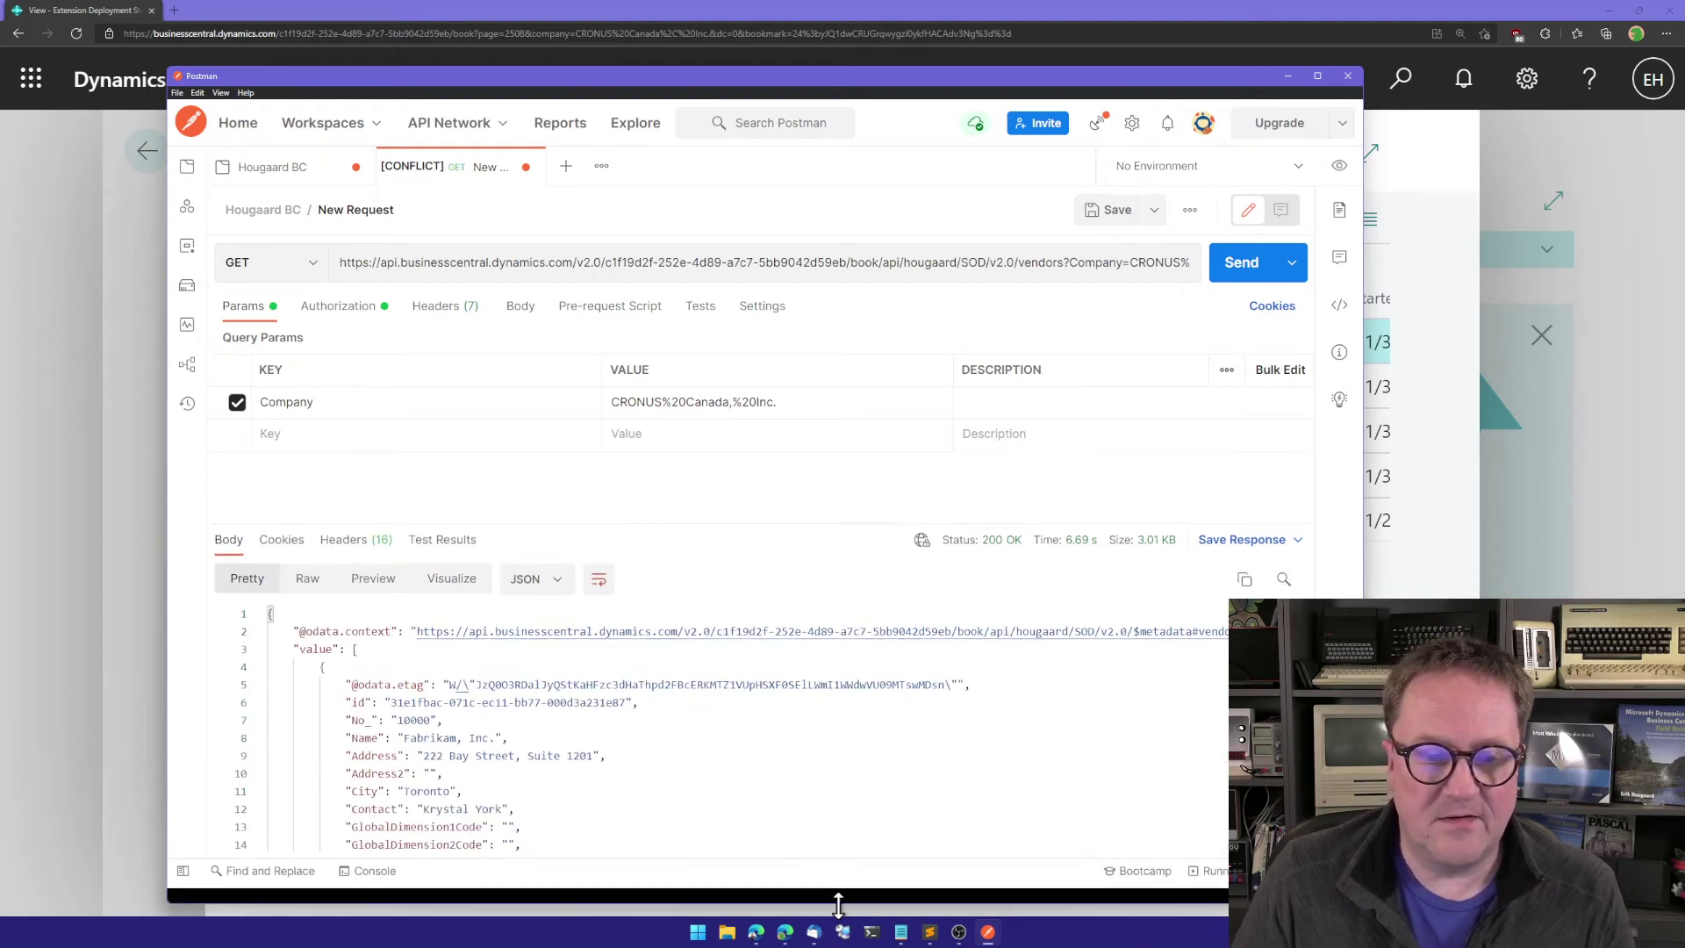
pyautogui.scroll(-1, 817, 798)
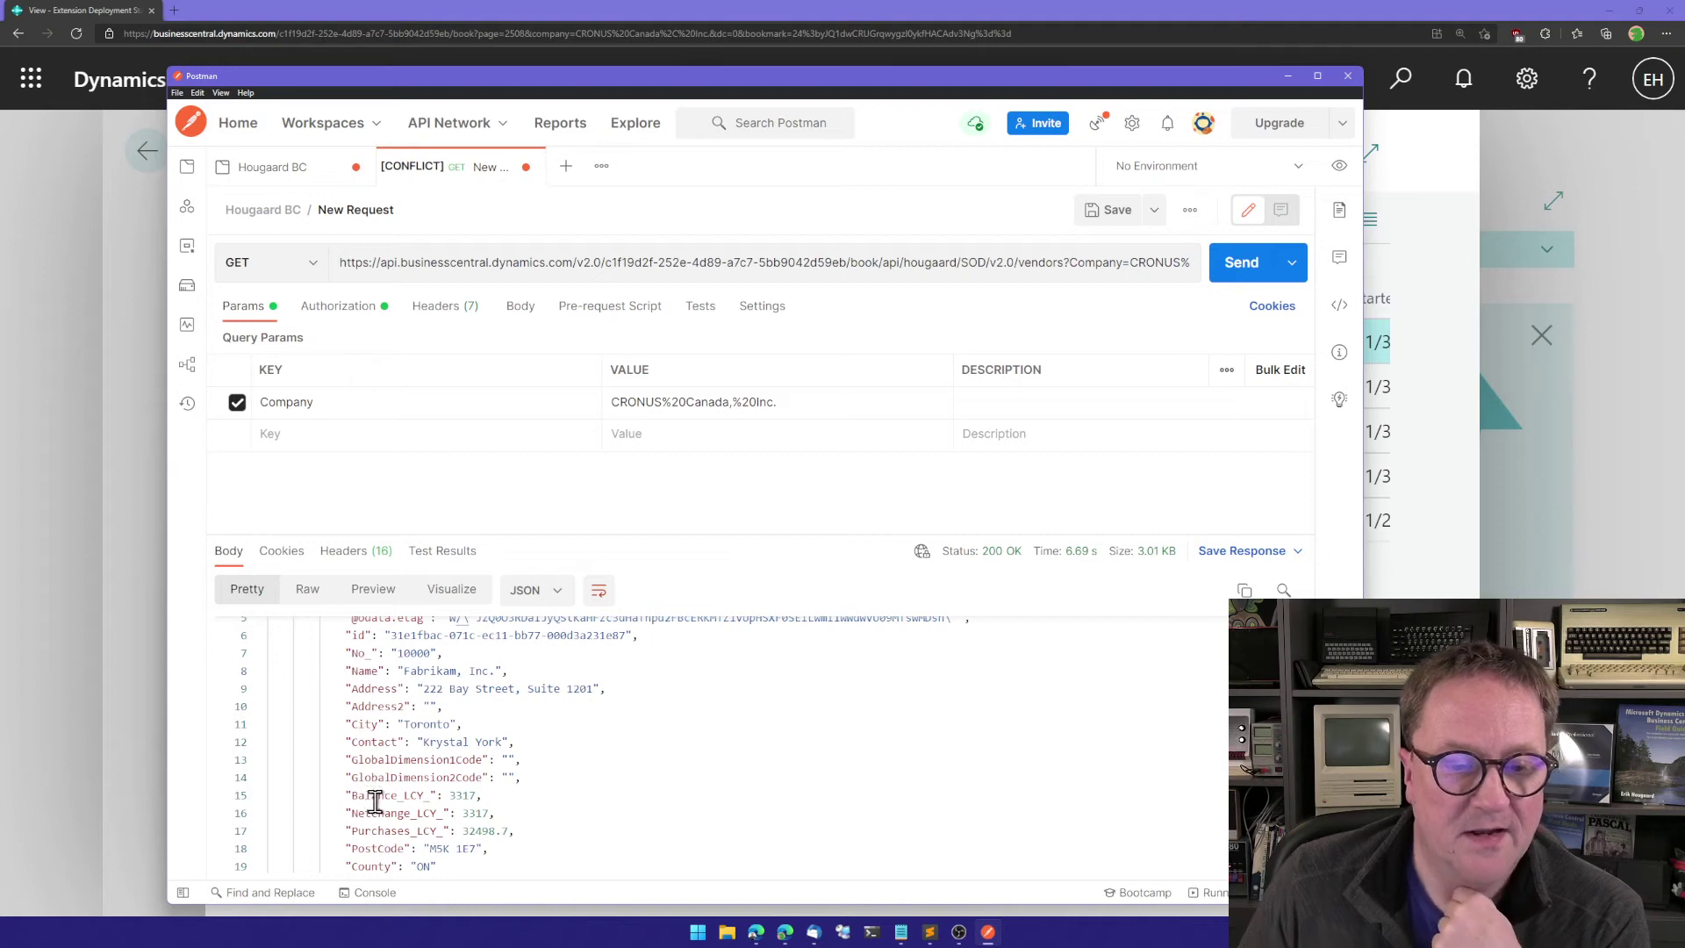
pyautogui.scroll(-1, 383, 866)
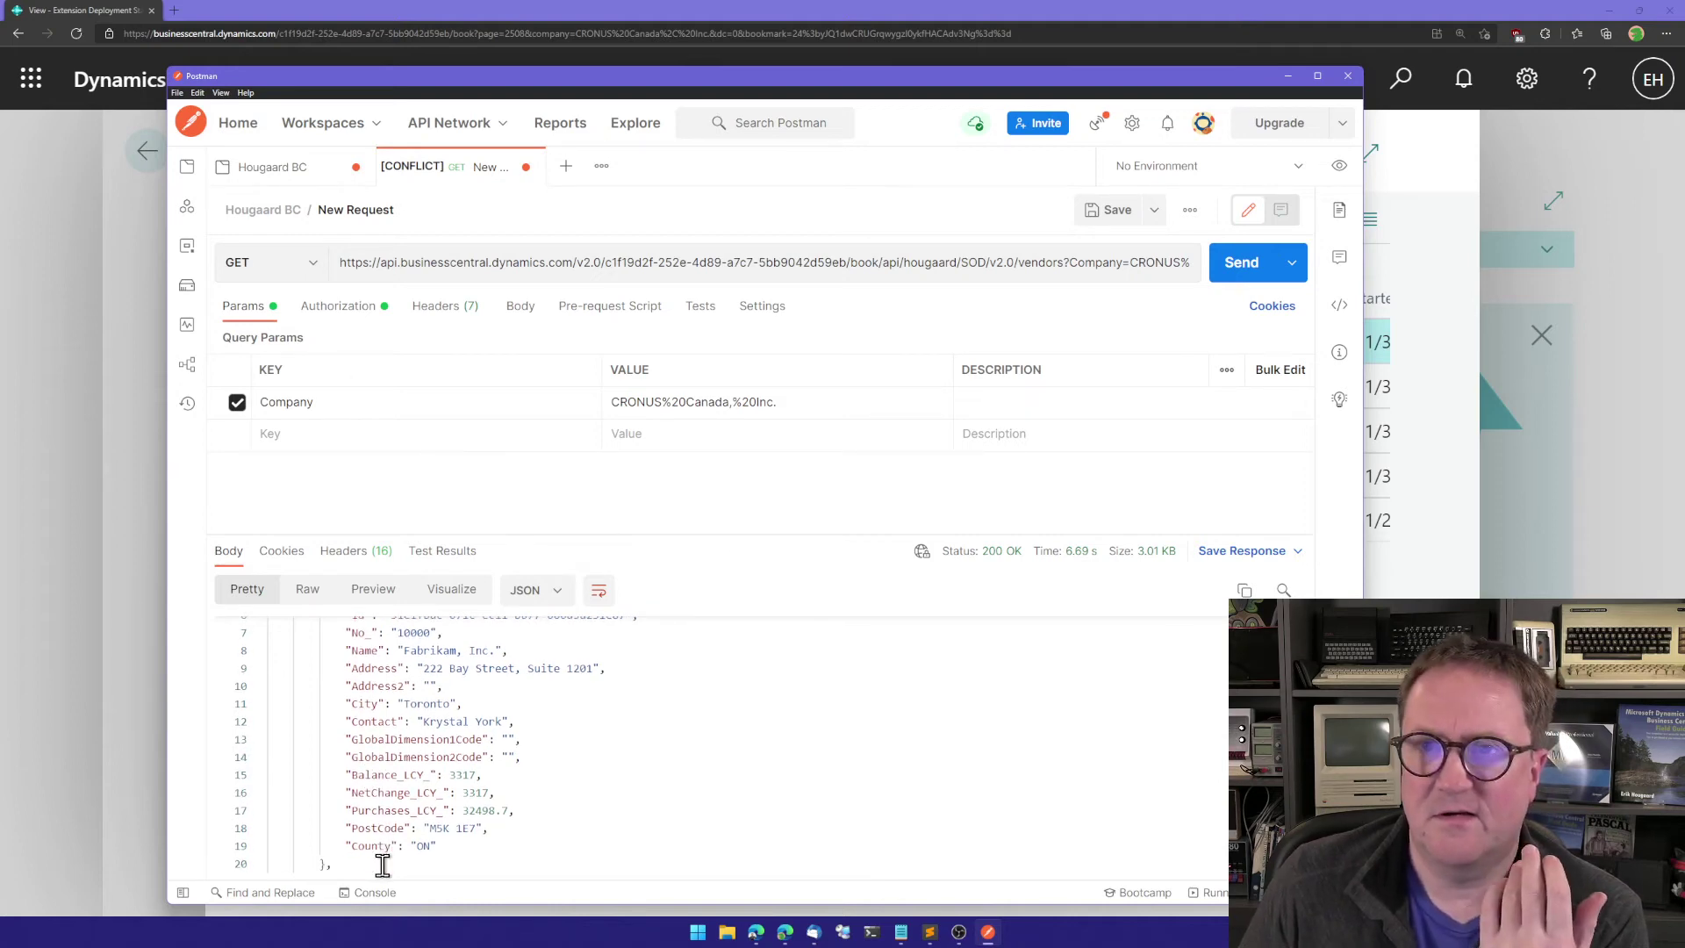
# Back in Business Central, reopen the table 23 Vendor API endpoint definition.
pyautogui.hotkey('alt', 'Tab')
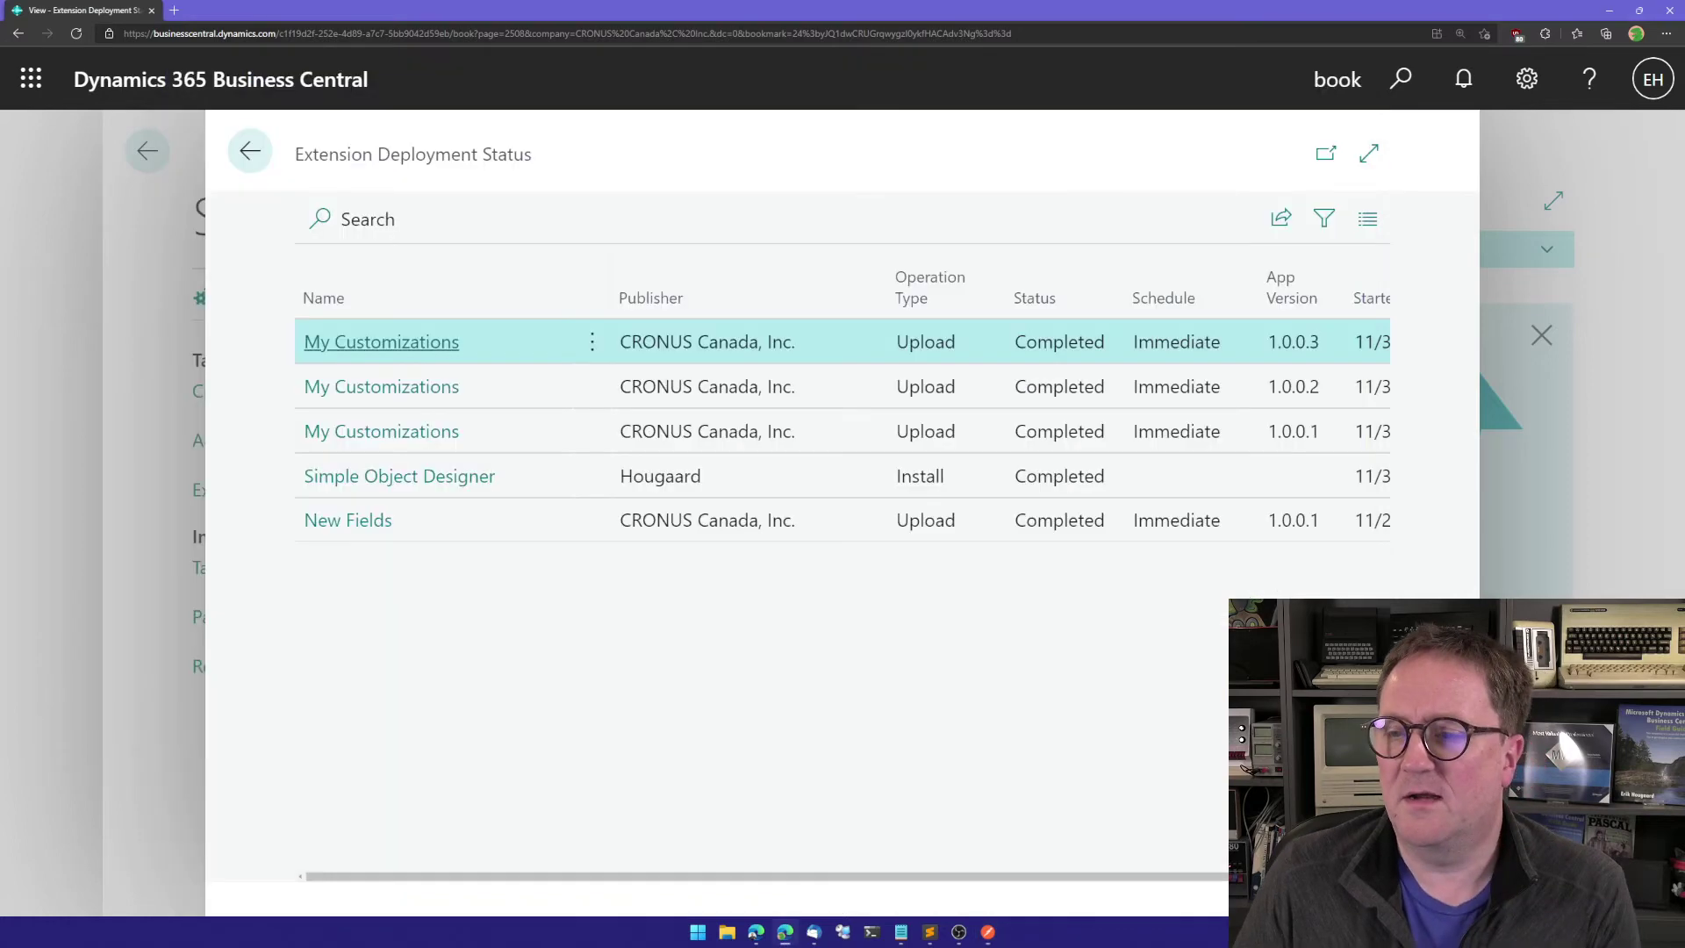
pyautogui.press('Escape')
pyautogui.click(386, 495)
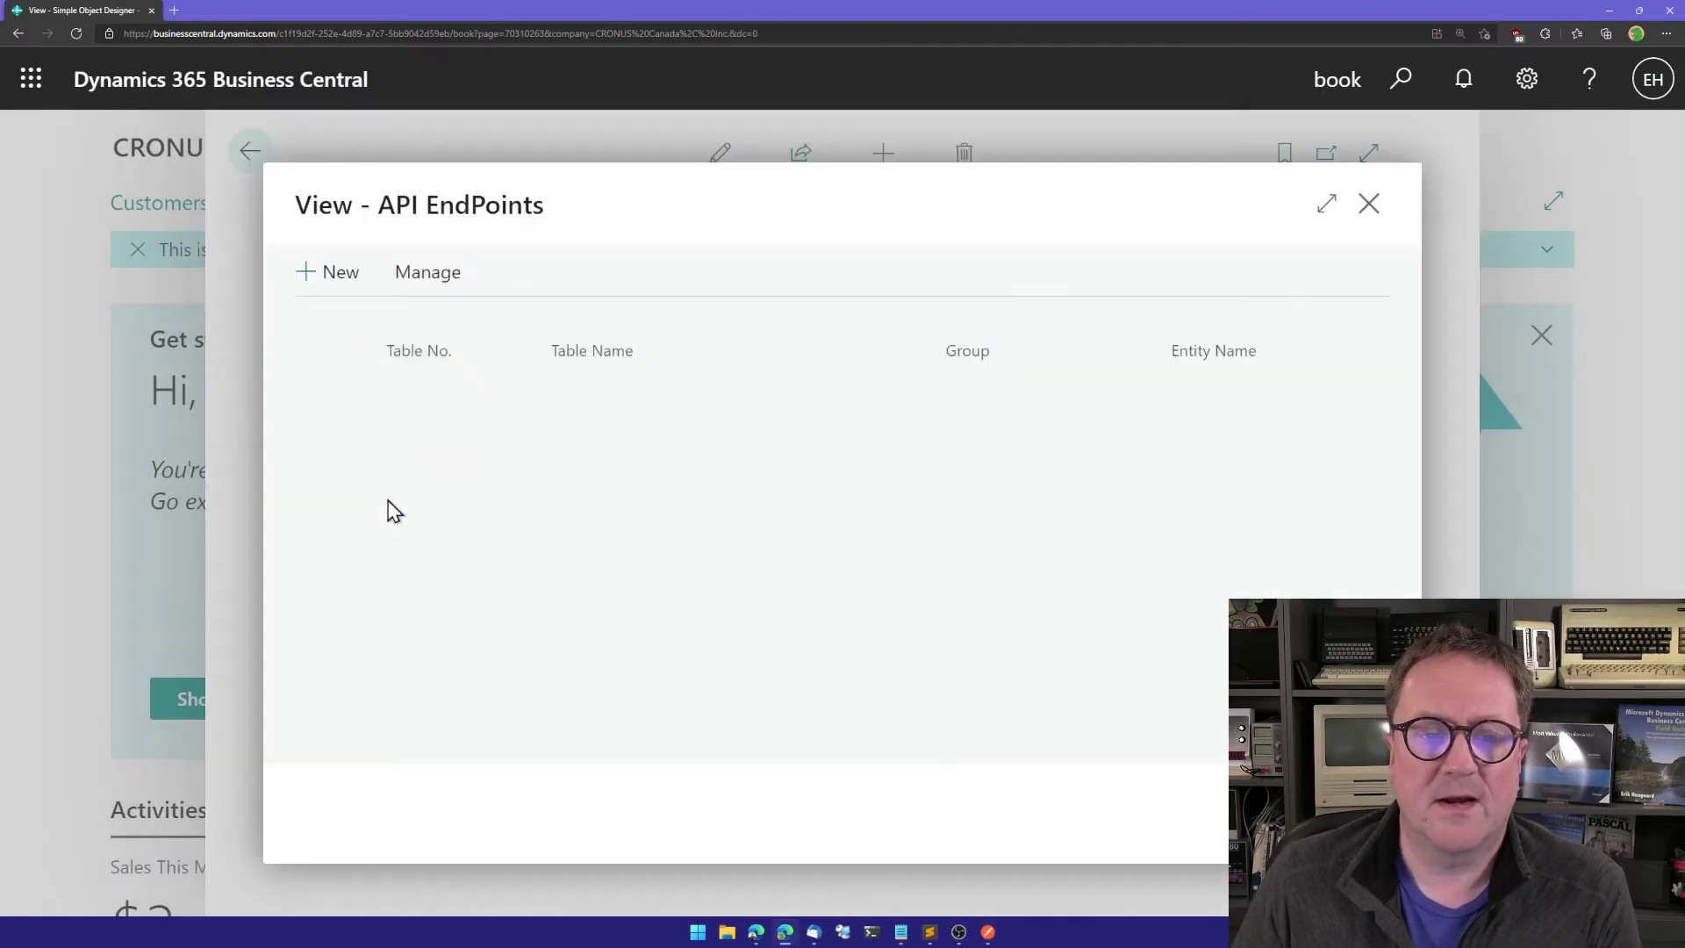
pyautogui.click(458, 394)
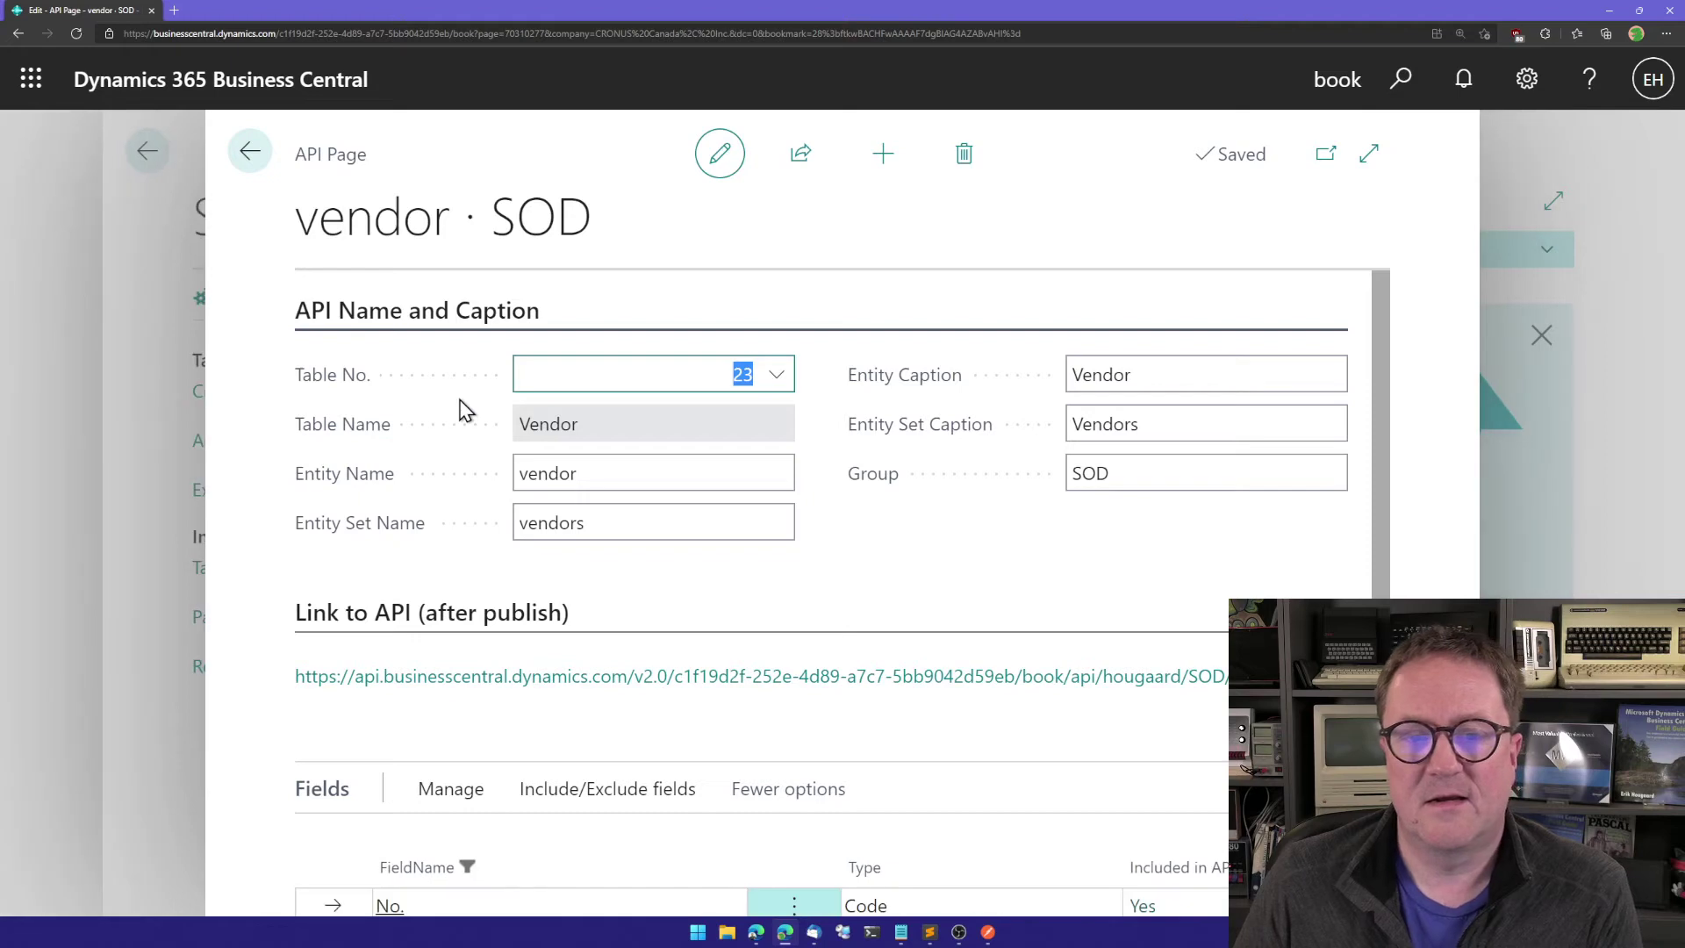
# Include Country/Region Code in the vendor API and close the endpoint definition.
pyautogui.scroll(-1, 636, 626)
pyautogui.scroll(-8, 636, 627)
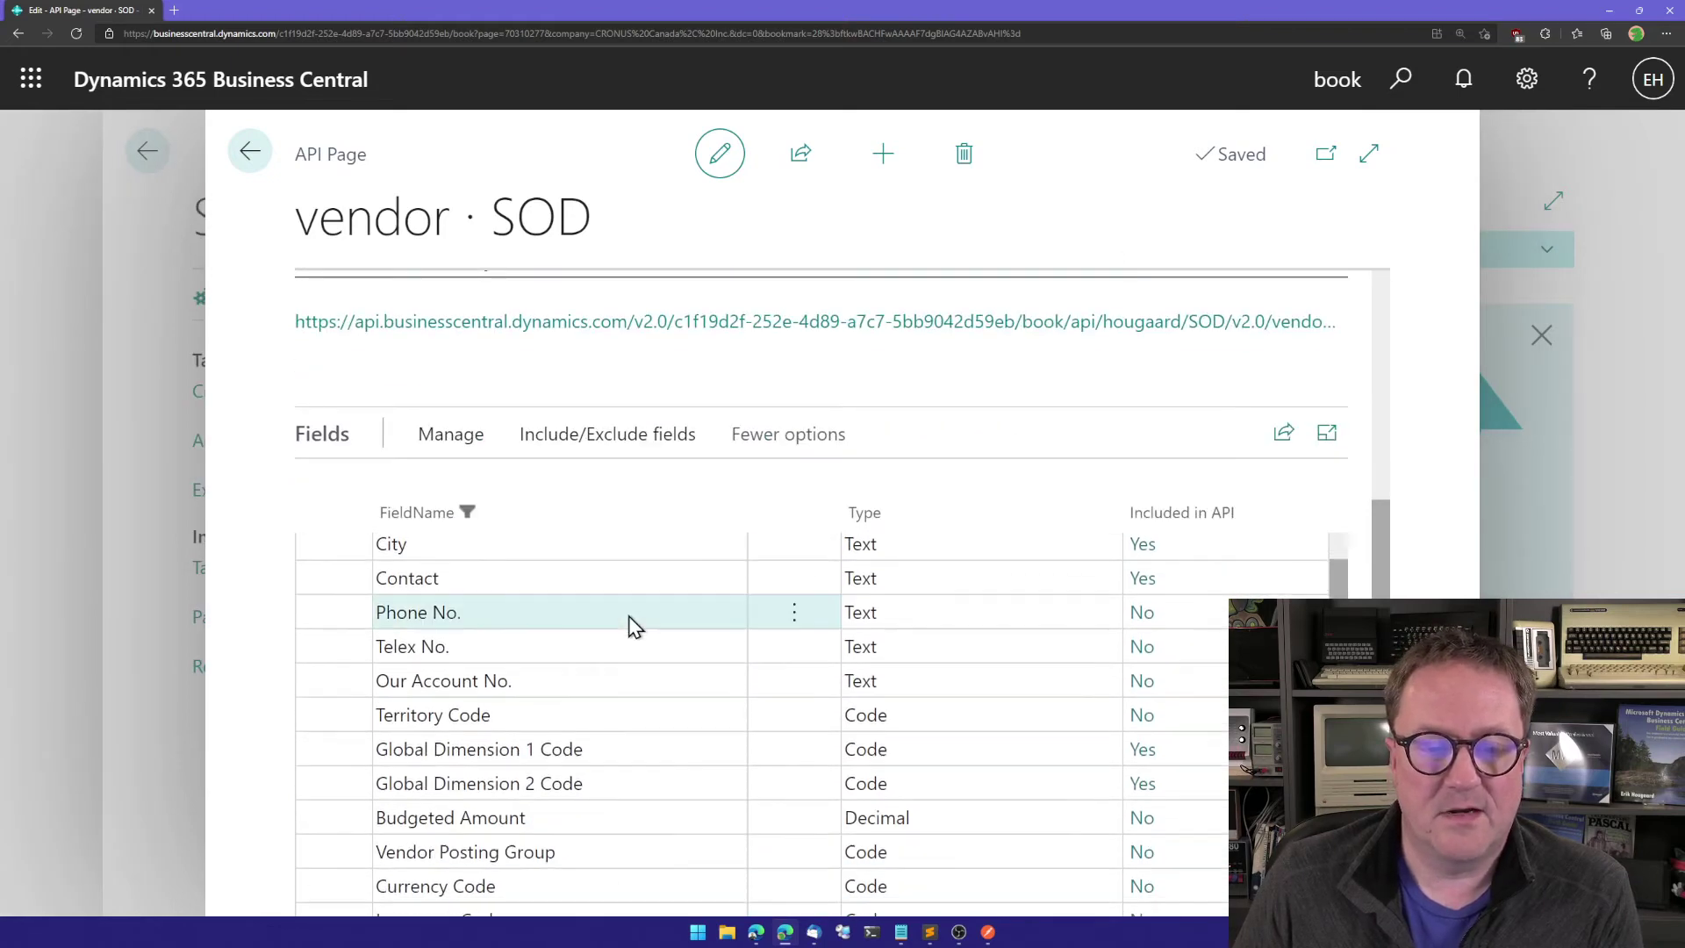
pyautogui.scroll(-5, 635, 626)
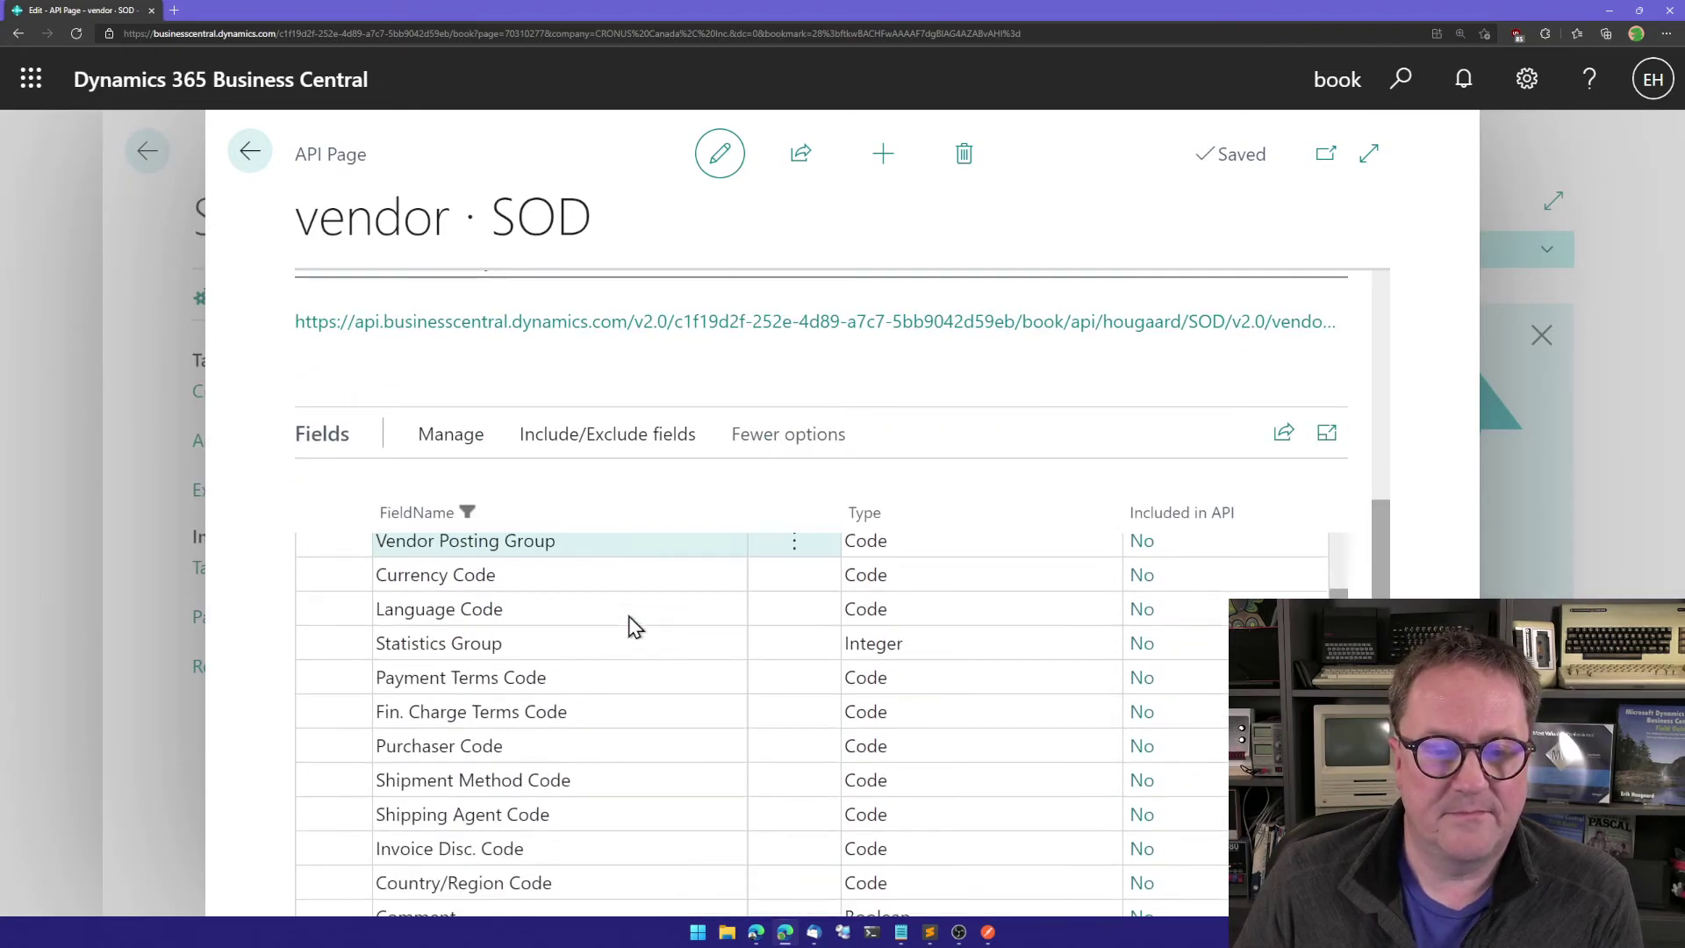
pyautogui.scroll(-1, 635, 626)
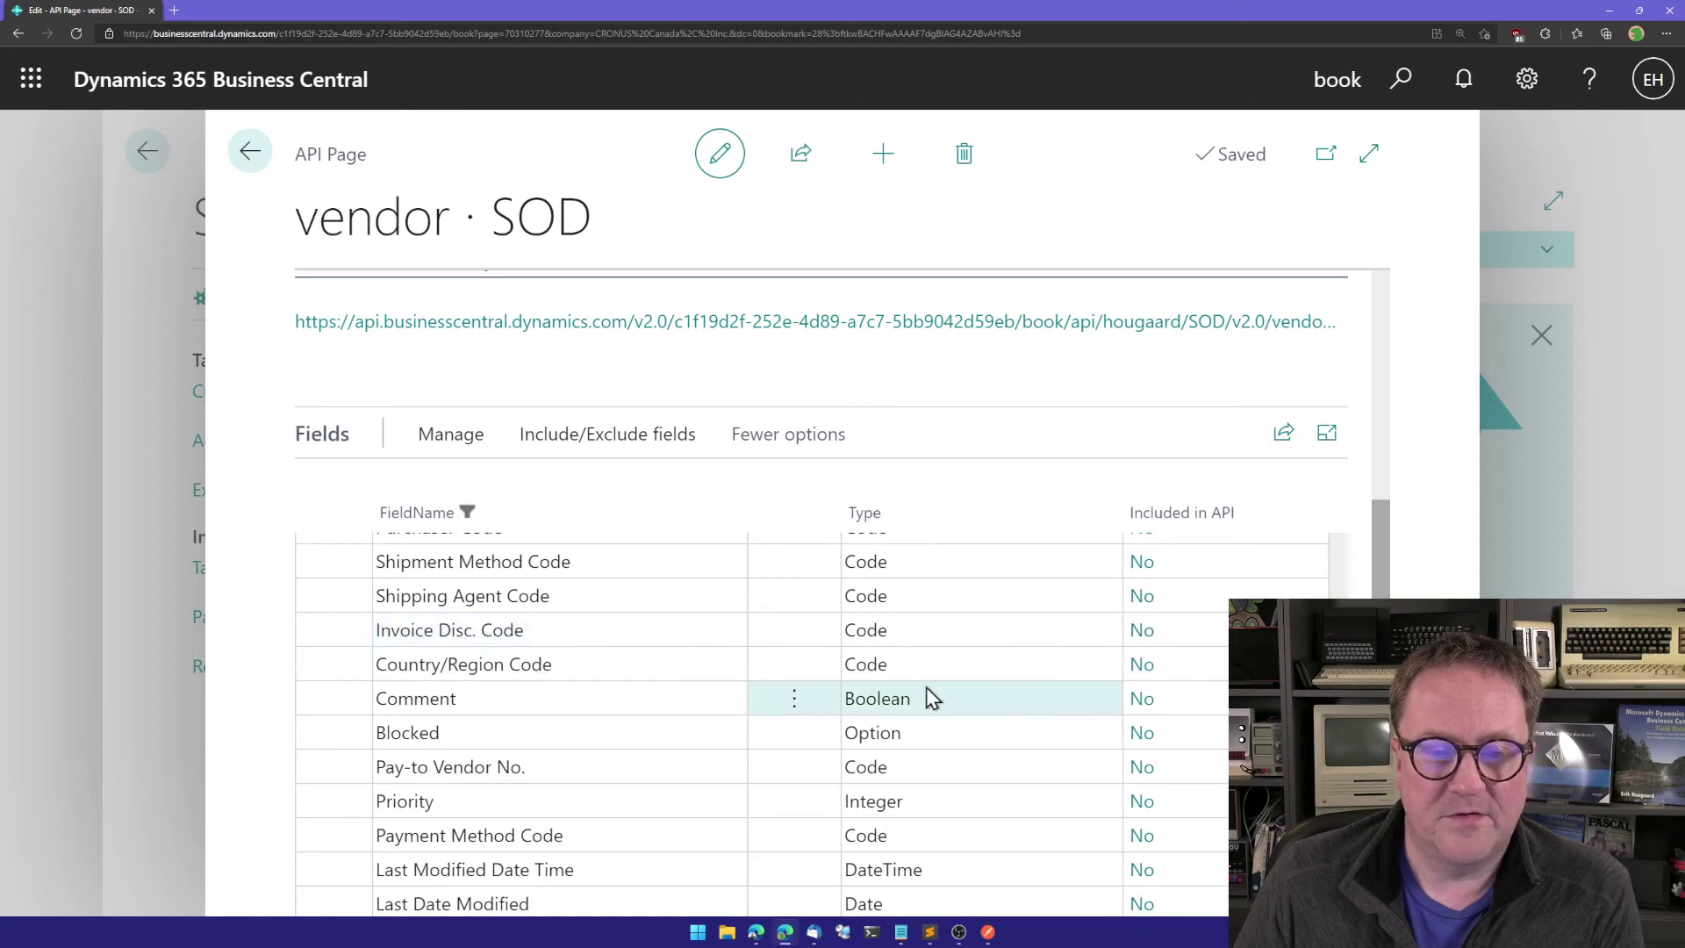
pyautogui.click(1143, 665)
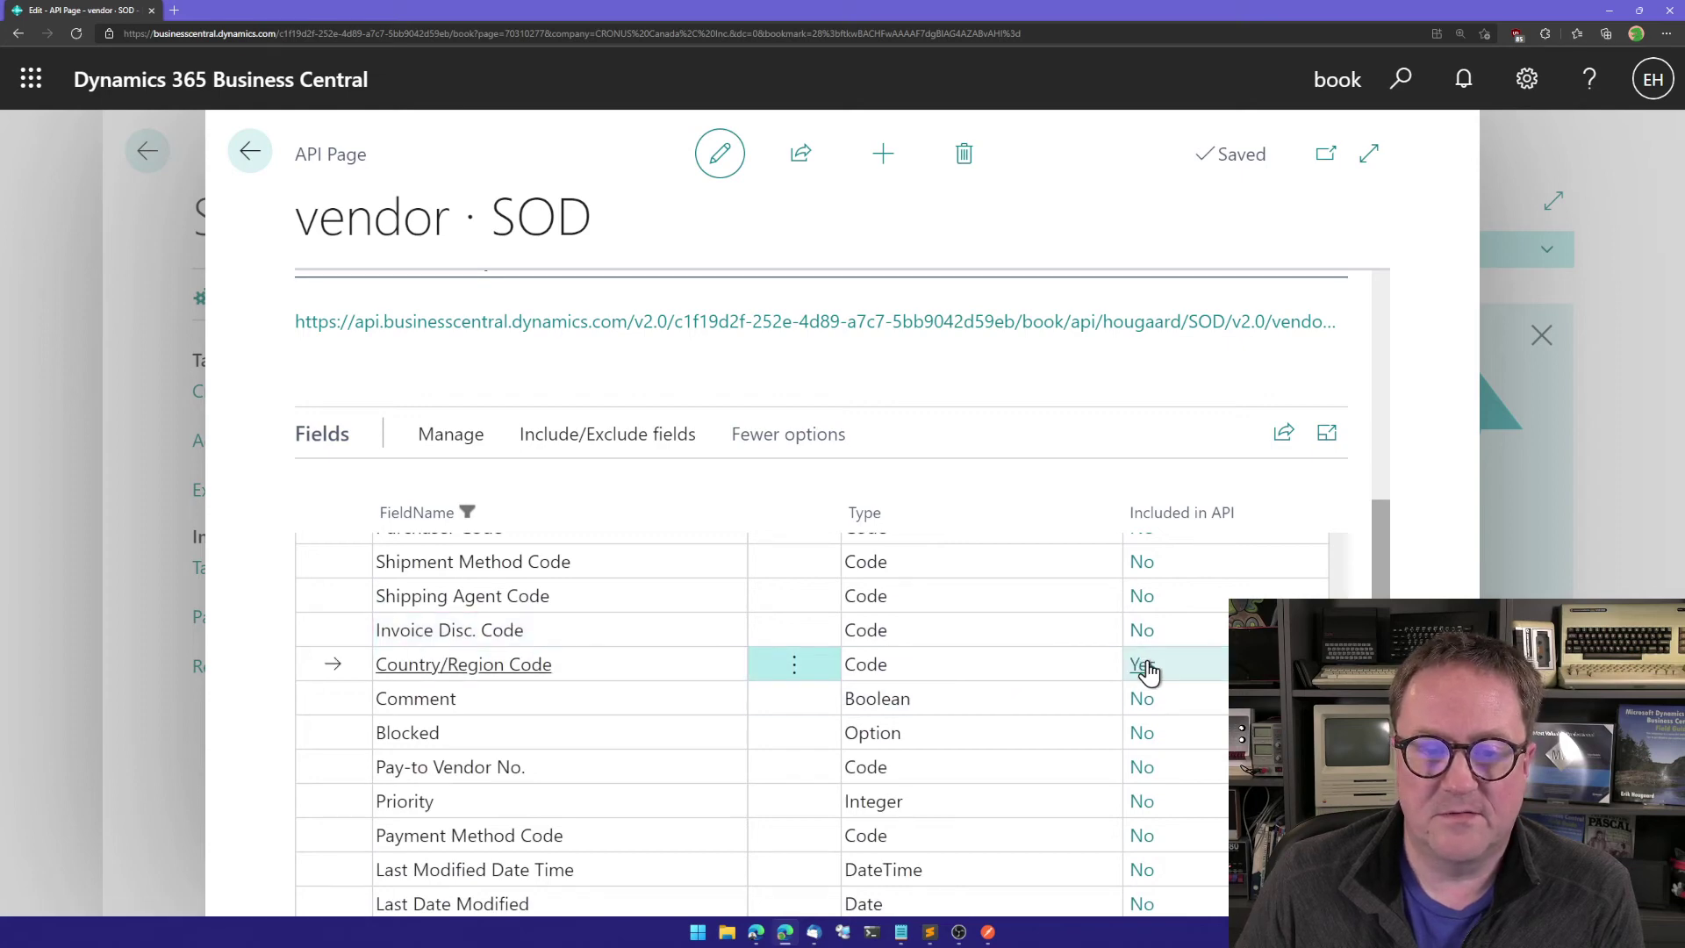
pyautogui.press('Escape')
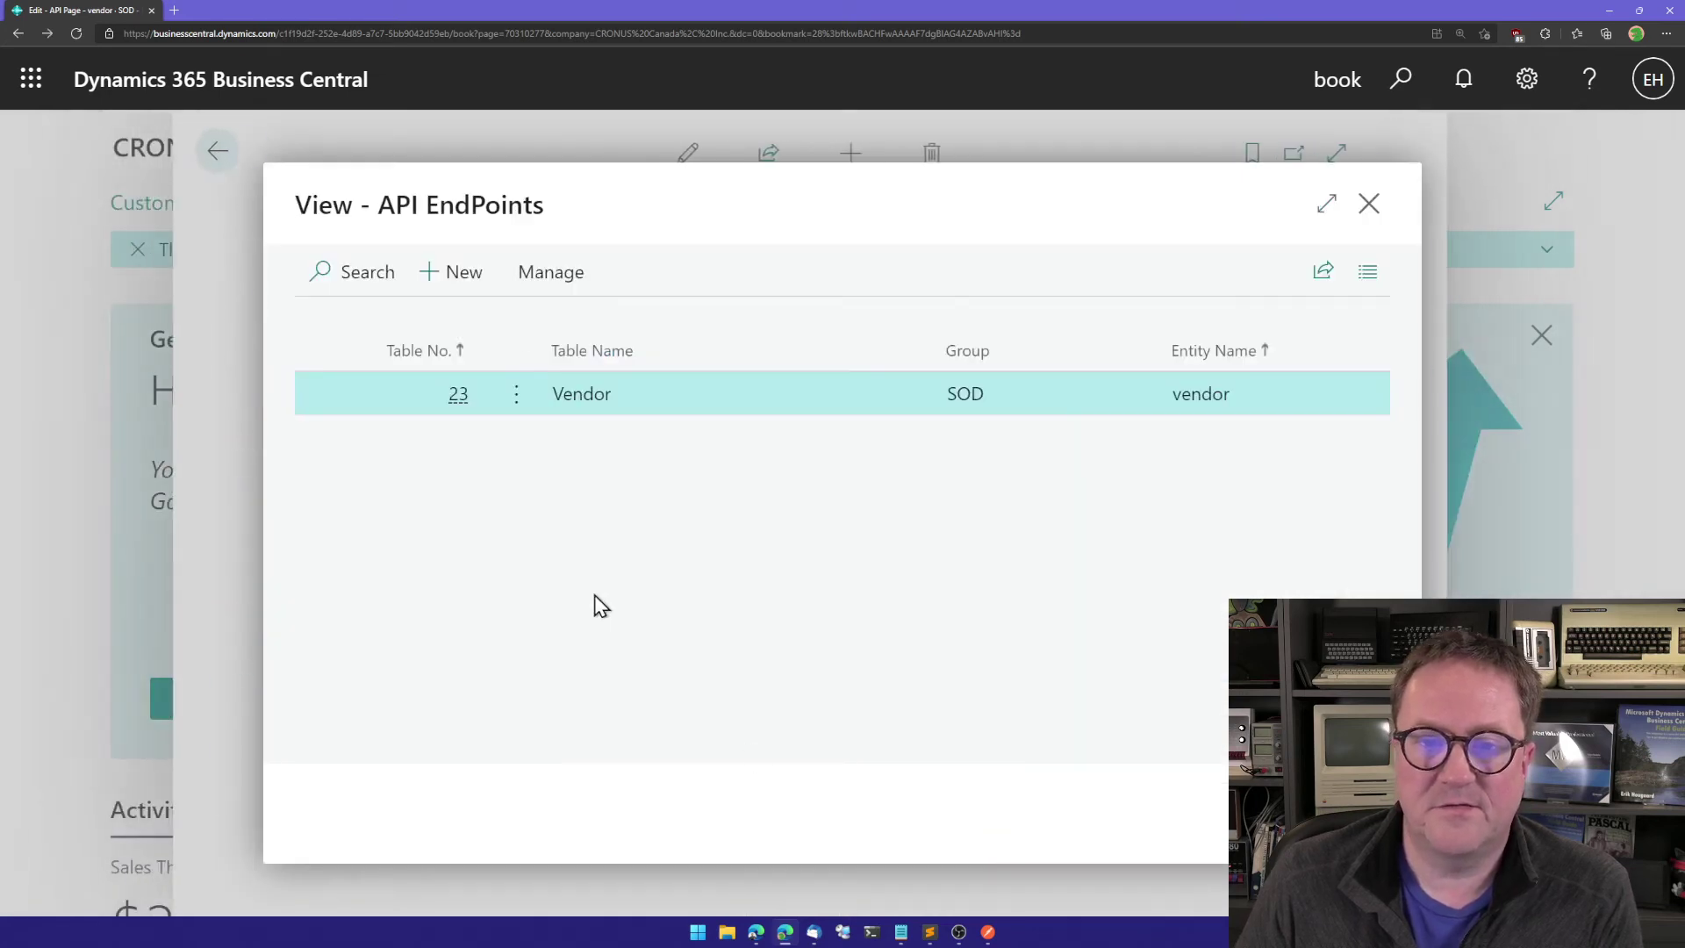
pyautogui.press('Escape')
# Publish the updated customizations, wait for version 1.0.0.4 to complete, then switch to Postman.
pyautogui.click(442, 305)
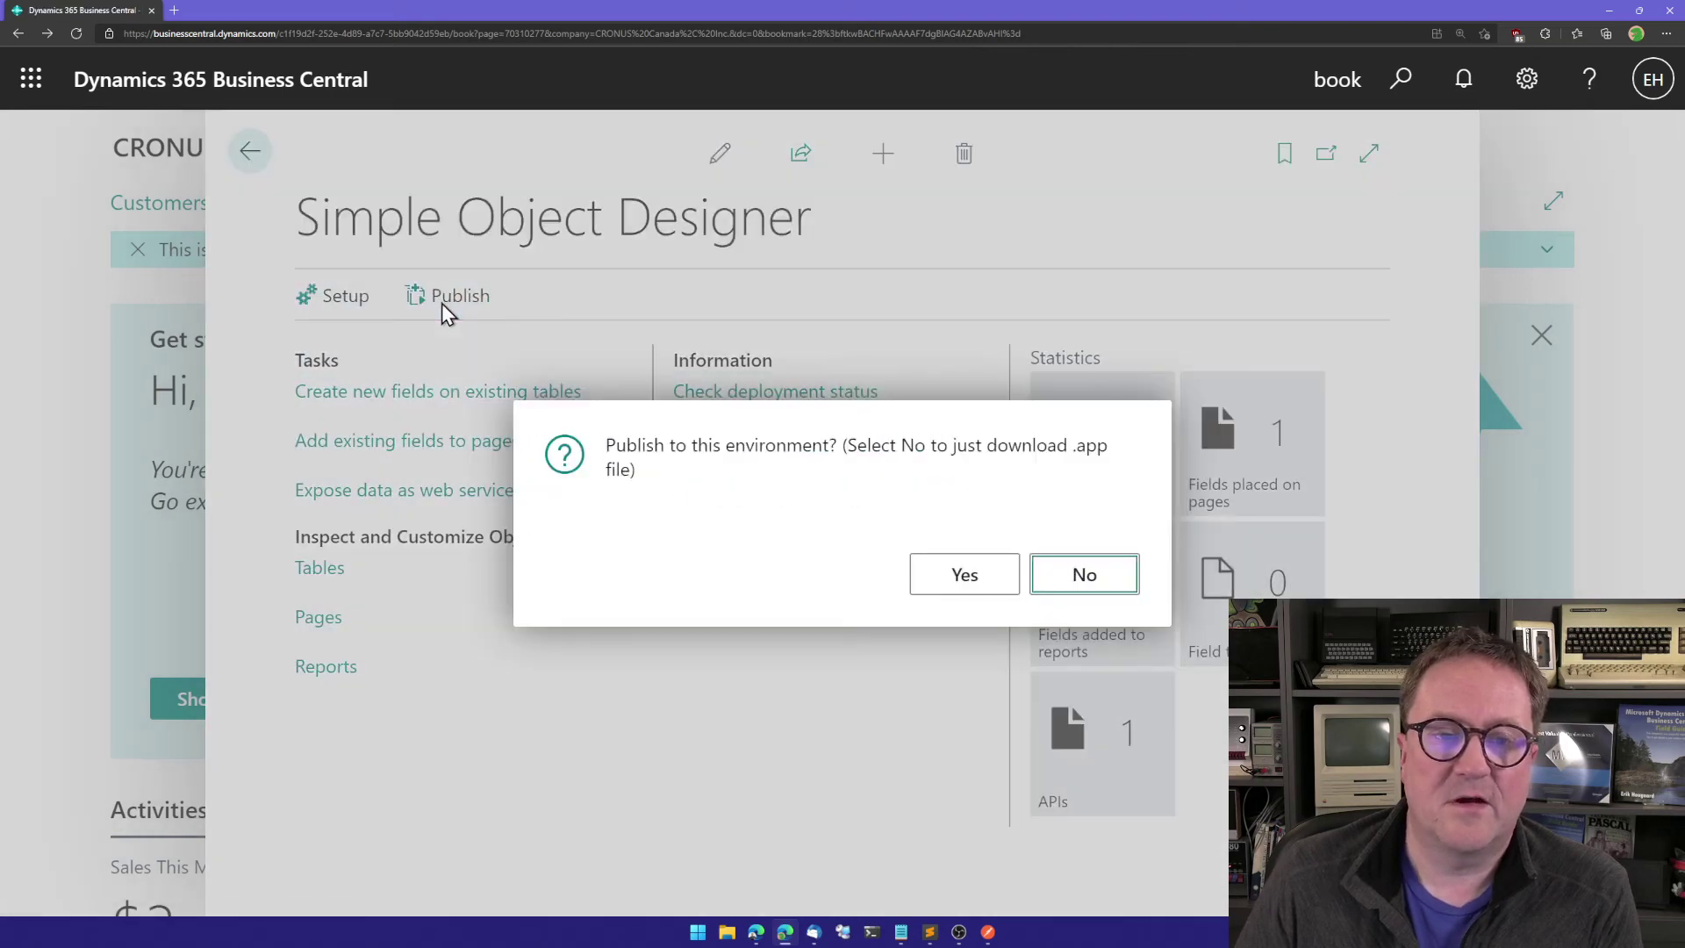
pyautogui.click(976, 576)
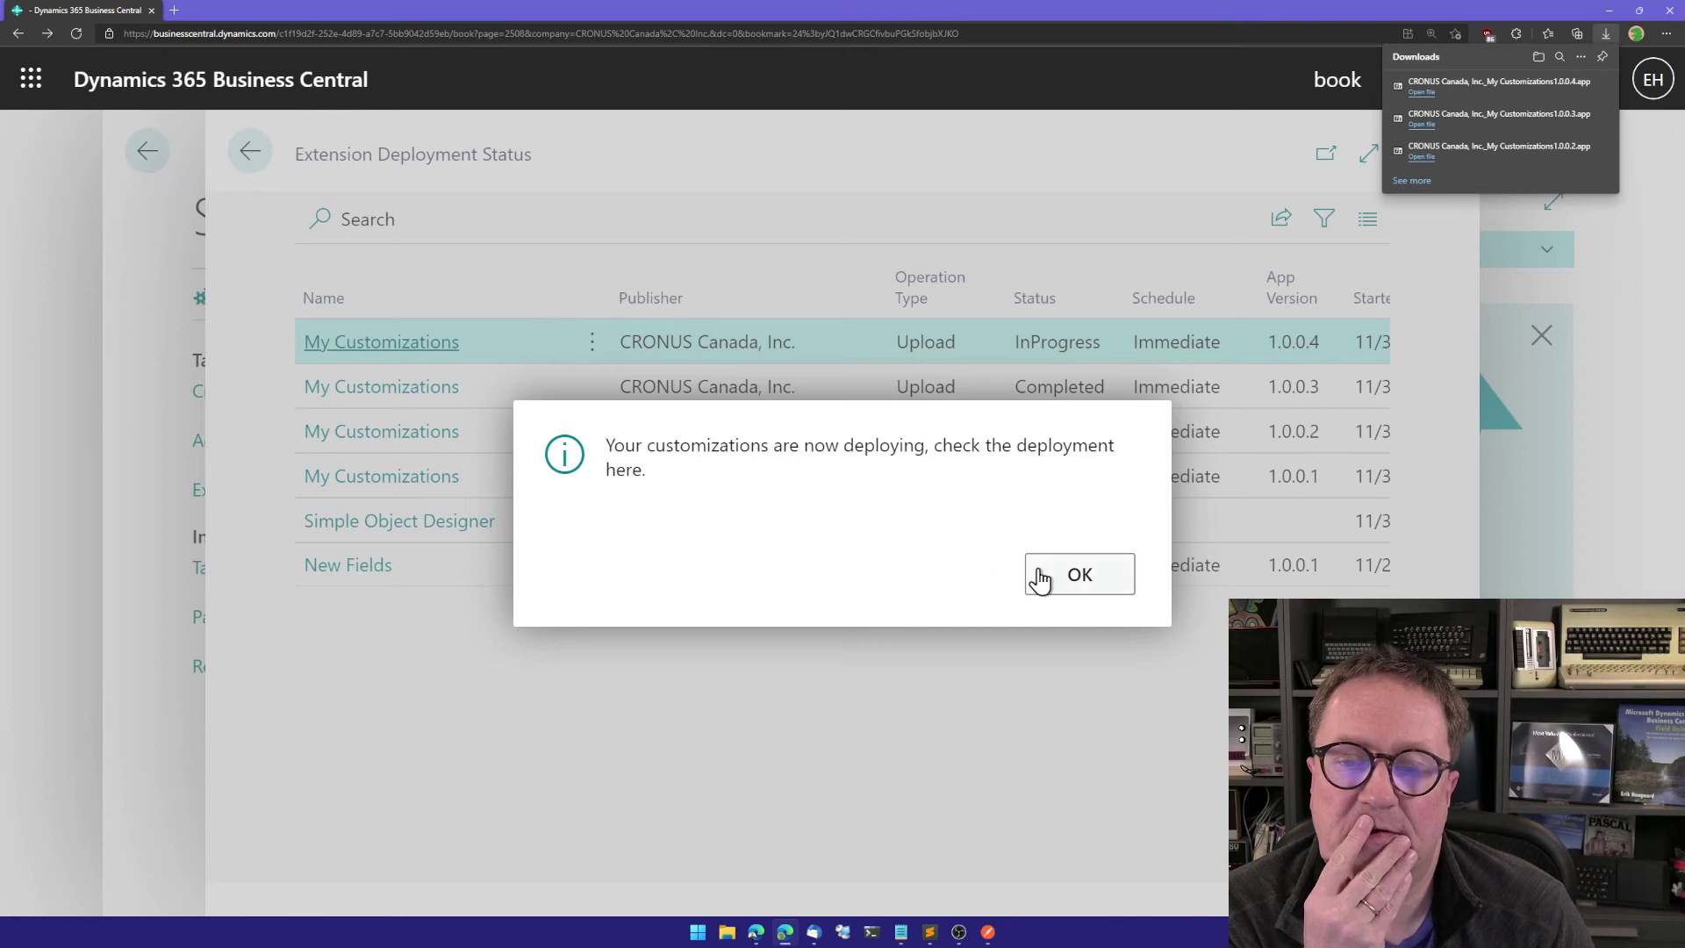
pyautogui.click(1040, 575)
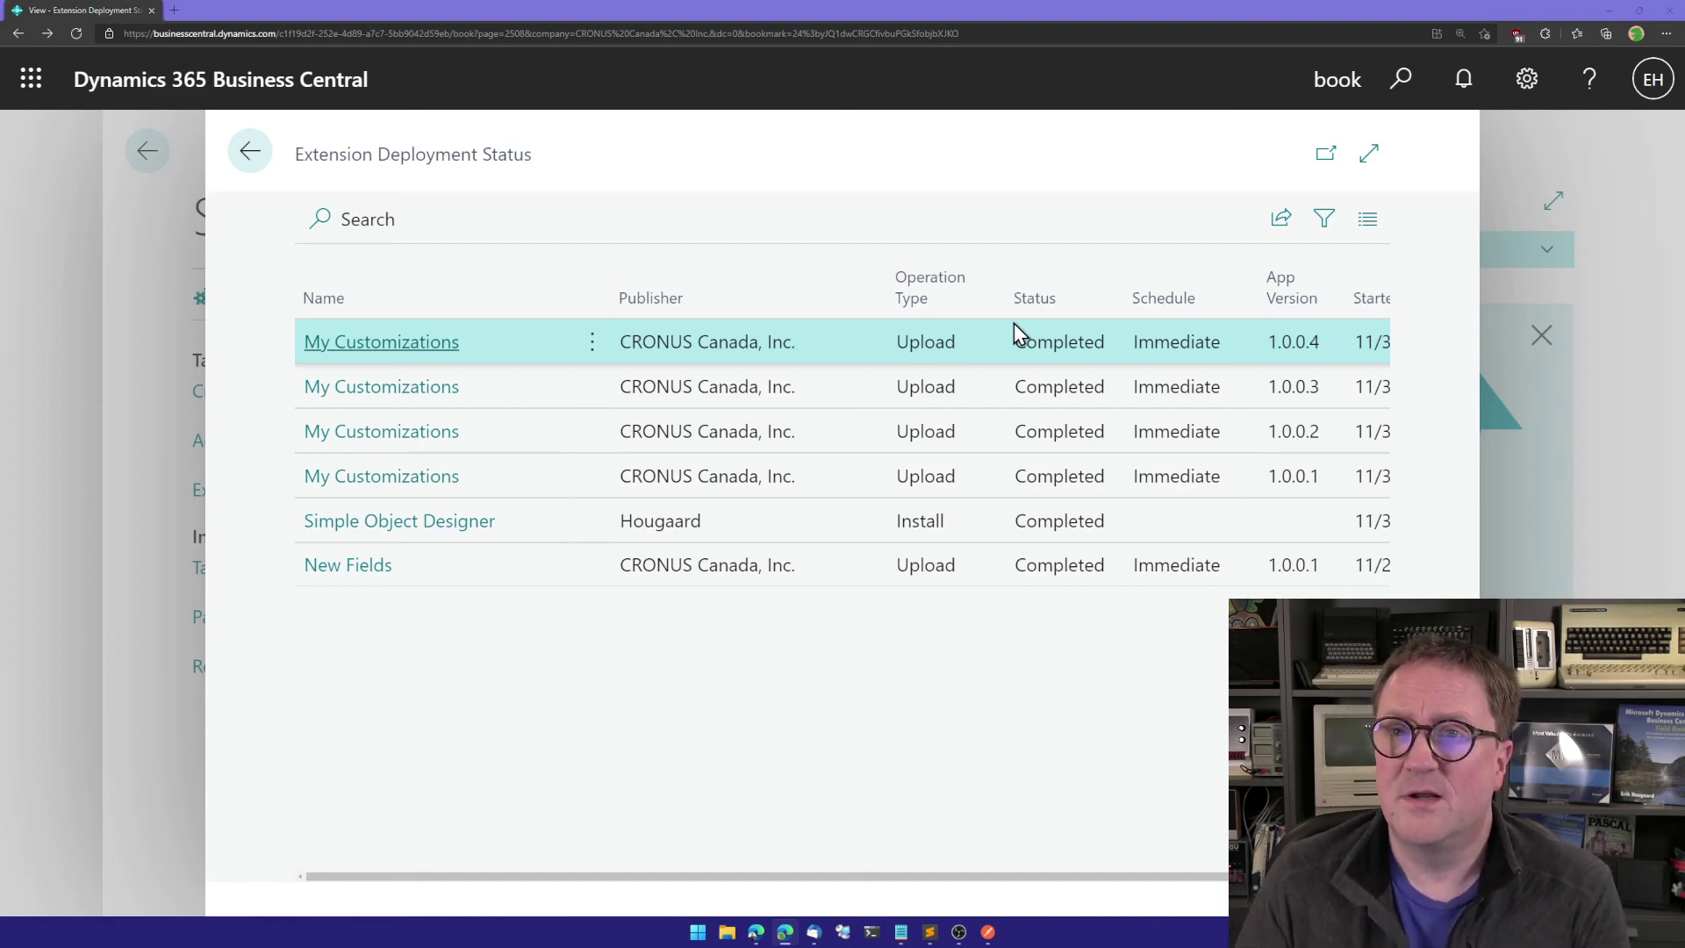
pyautogui.hotkey('alt', 'Tab')
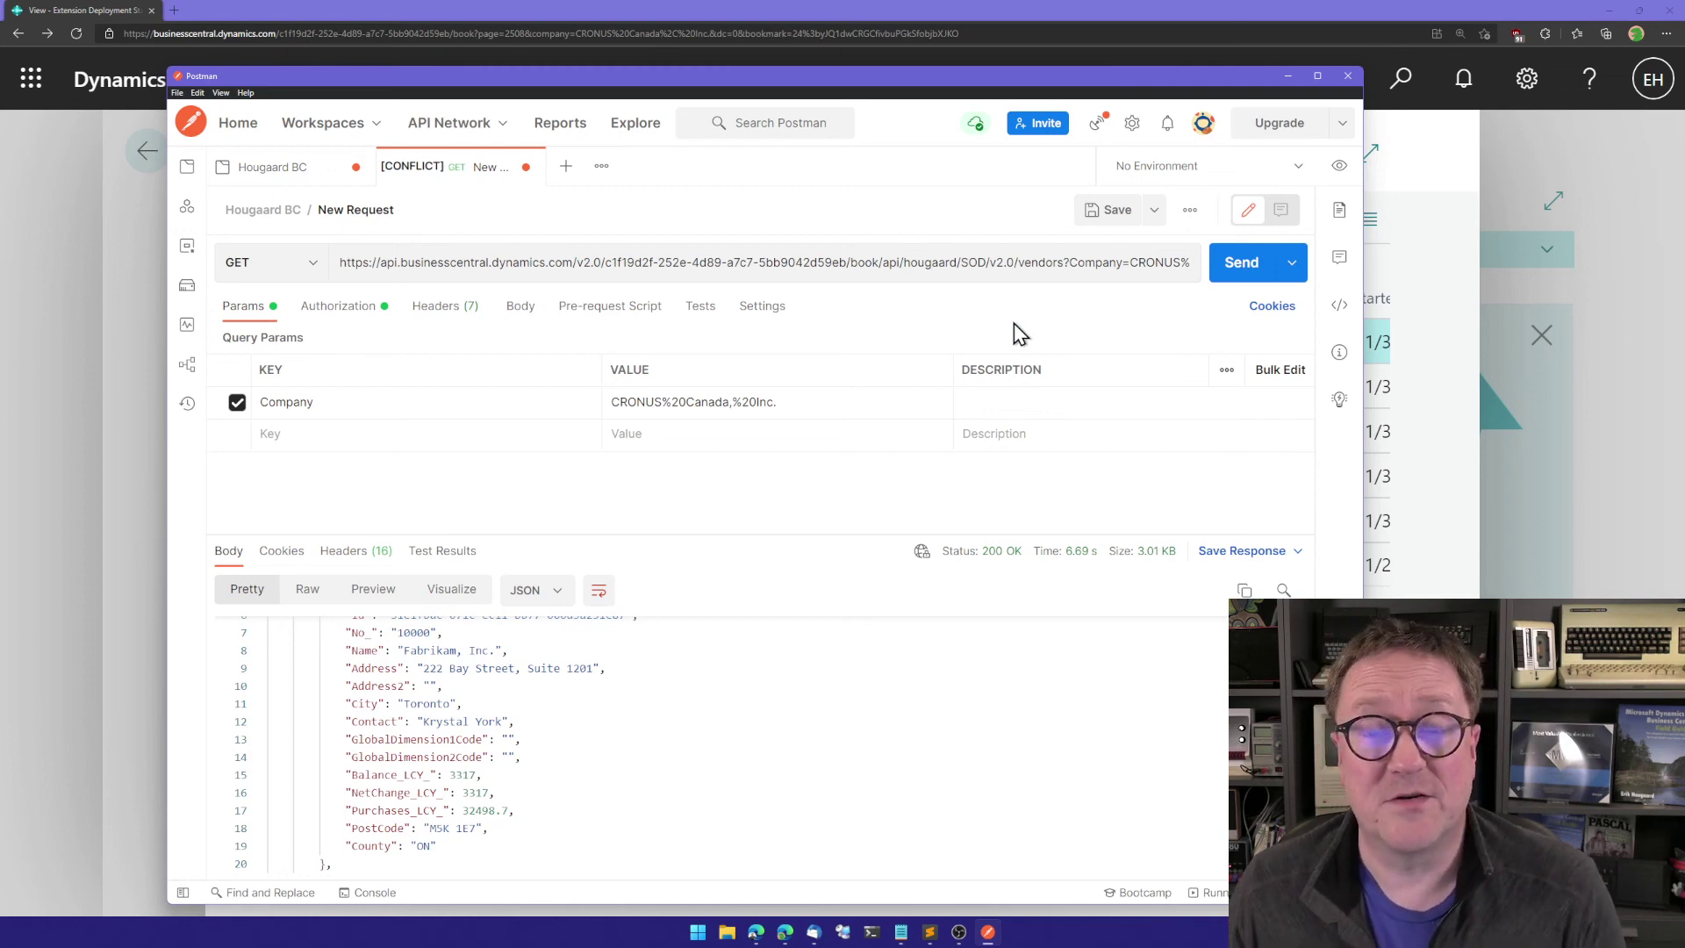
# Re-send the vendors request and highlight the new CountryRegionCode "CA" entry in the JSON.
pyautogui.click(1244, 272)
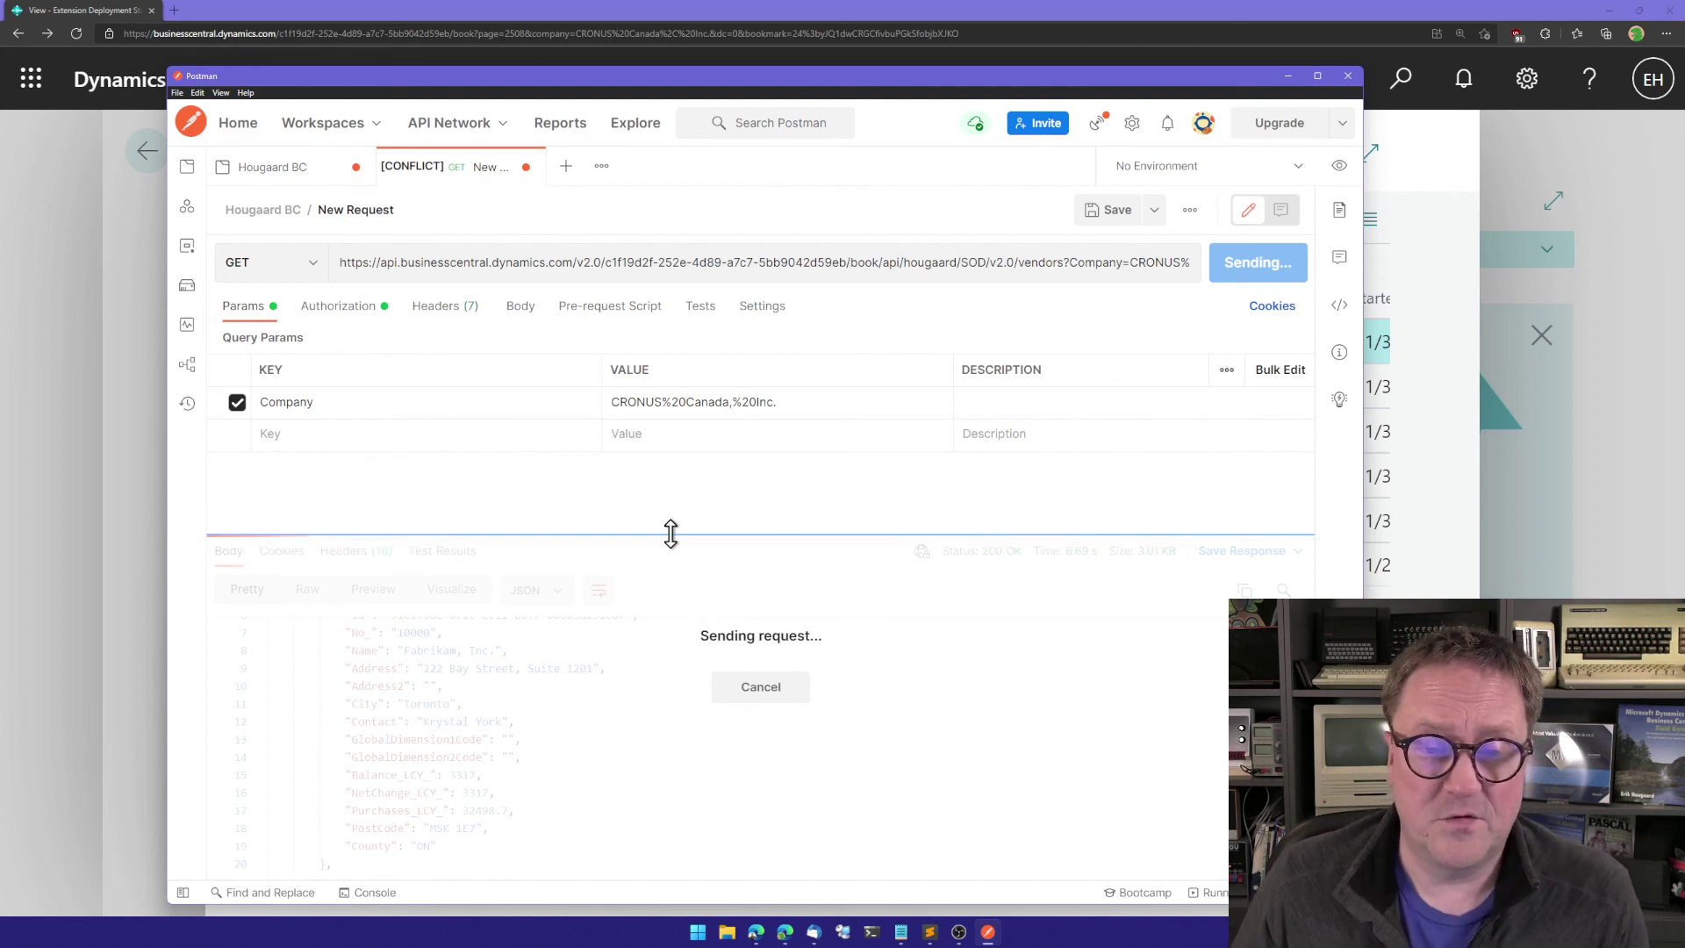
pyautogui.moveTo(671, 534); pyautogui.dragTo(681, 357)
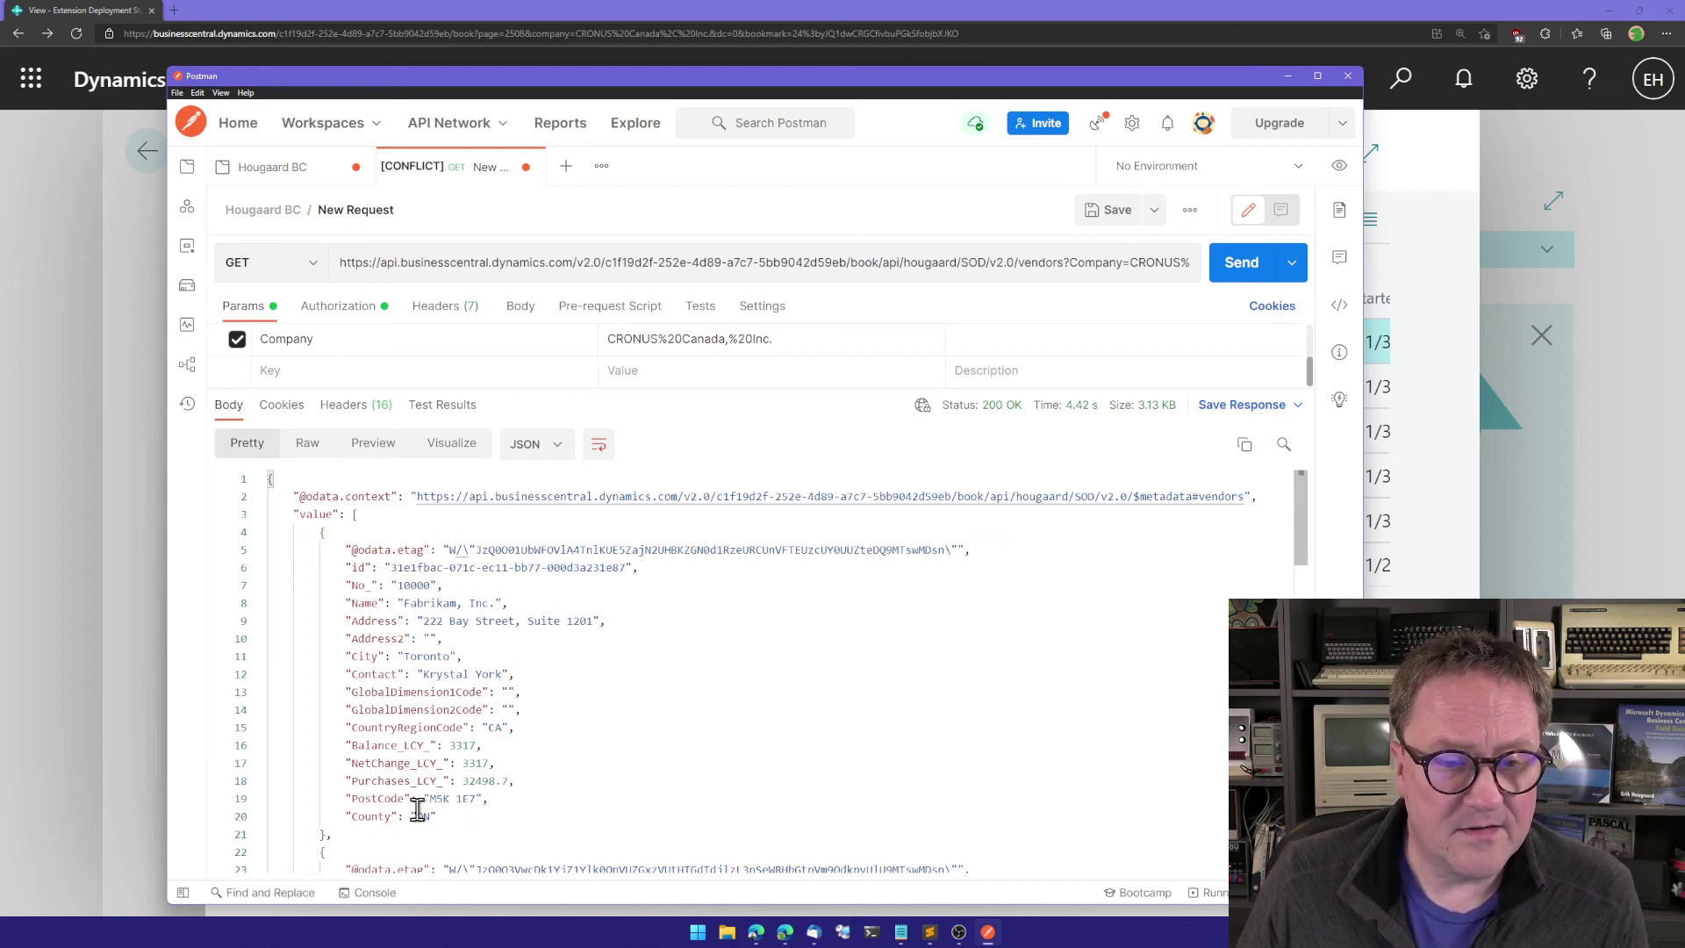
pyautogui.moveTo(340, 732); pyautogui.dragTo(492, 726)
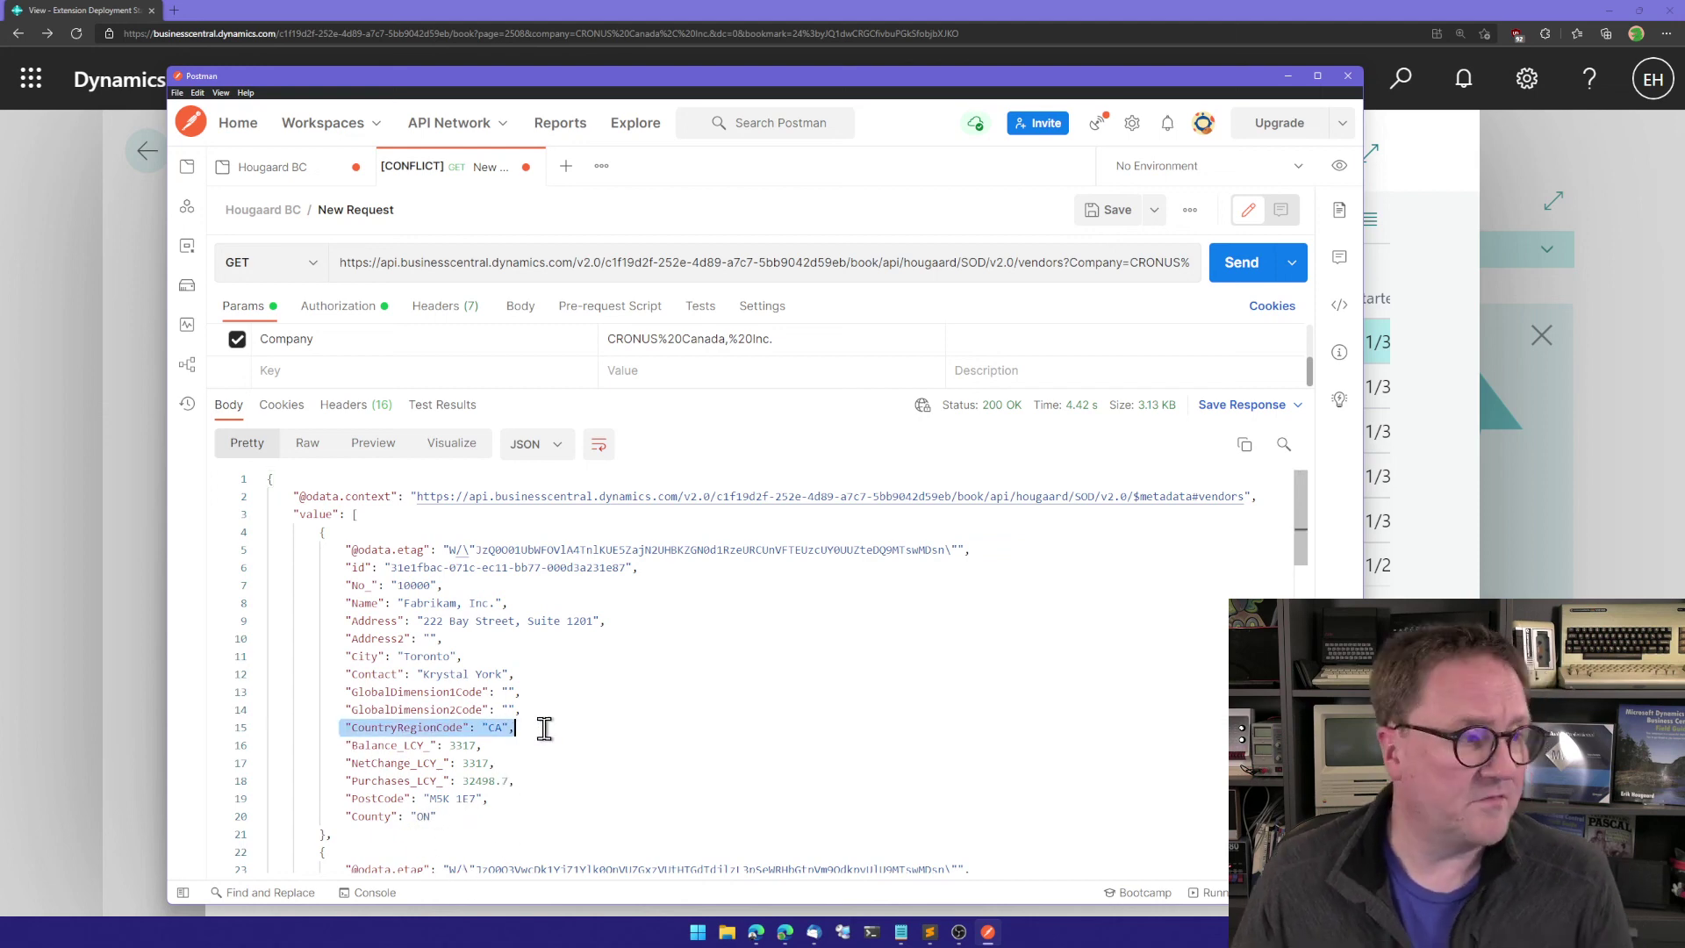